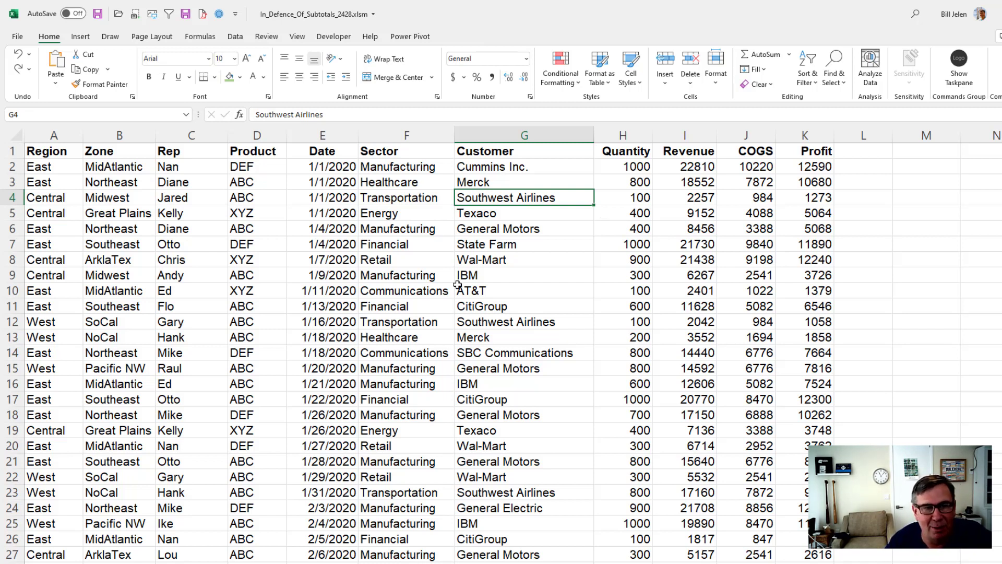
Sort the invoice rows A to Z by Customer so ABC Stores comes first.
{"action": "left_click", "coordinate": [238, 35]}
{"action": "left_click", "coordinate": [569, 58]}
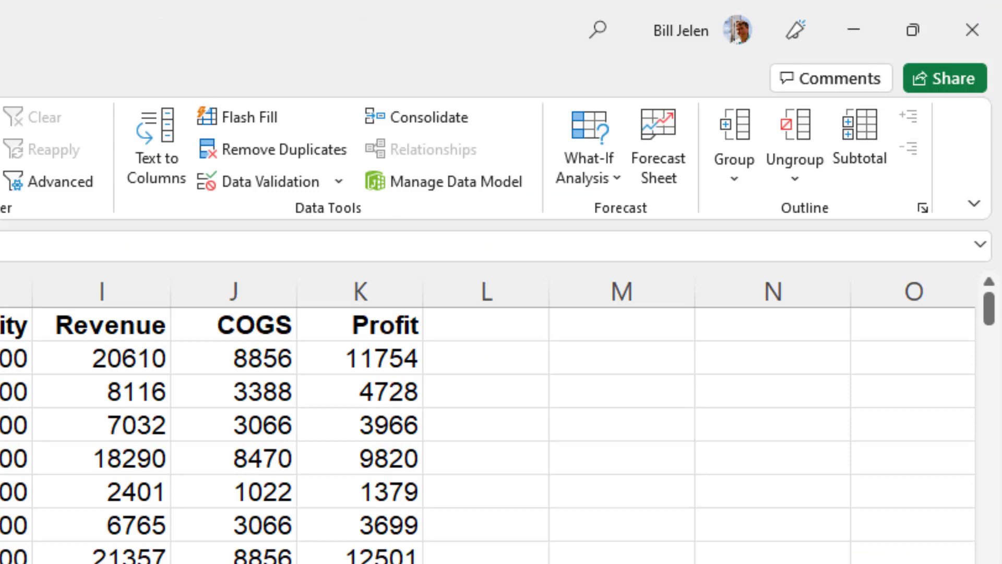
Insert Sum subtotals at each Customer change for Quantity, Revenue, COGS and Profit.
{"action": "left_click", "coordinate": [863, 125]}
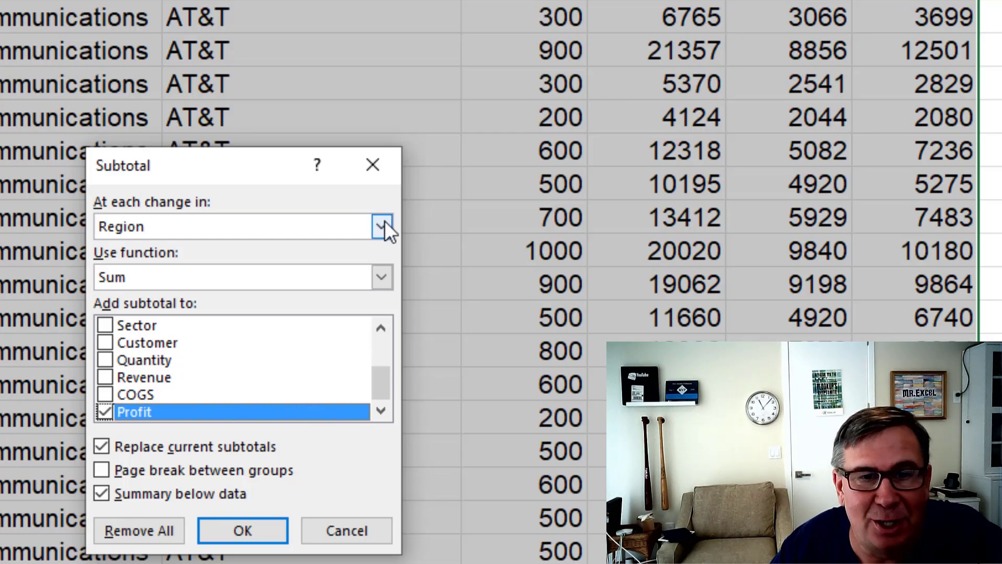
{"action": "left_click", "coordinate": [384, 220]}
{"action": "scroll", "coordinate": [114, 331], "scroll_direction": "down", "scroll_amount": 1}
{"action": "left_click", "coordinate": [115, 329]}
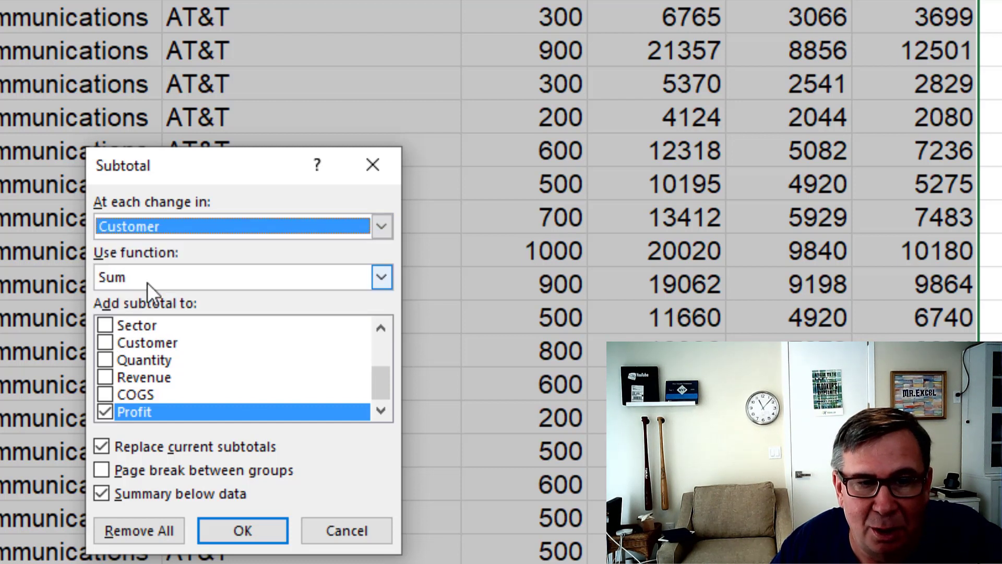
{"action": "left_click", "coordinate": [105, 395]}
{"action": "left_click", "coordinate": [105, 377]}
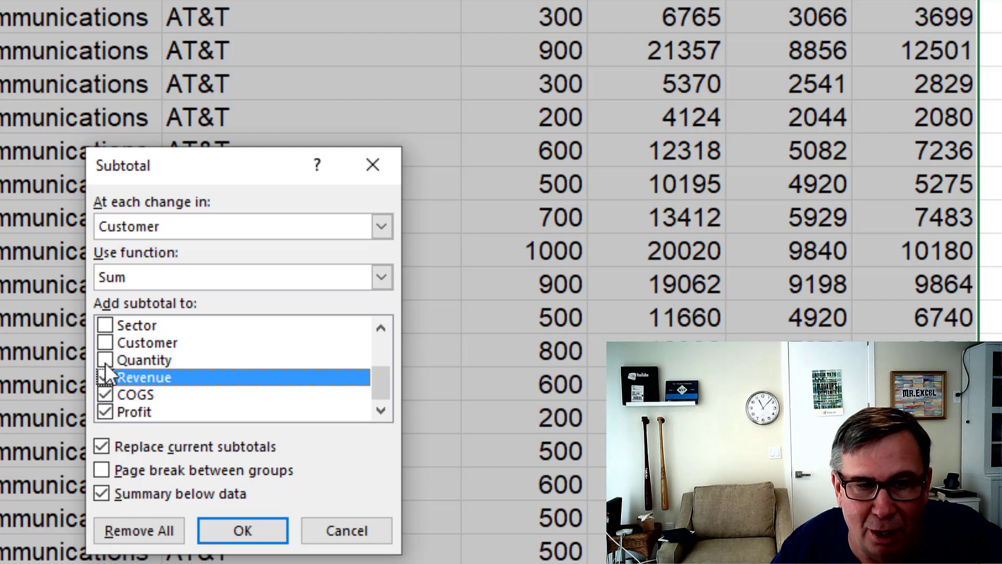
{"action": "left_click", "coordinate": [105, 360]}
{"action": "left_click", "coordinate": [242, 530]}
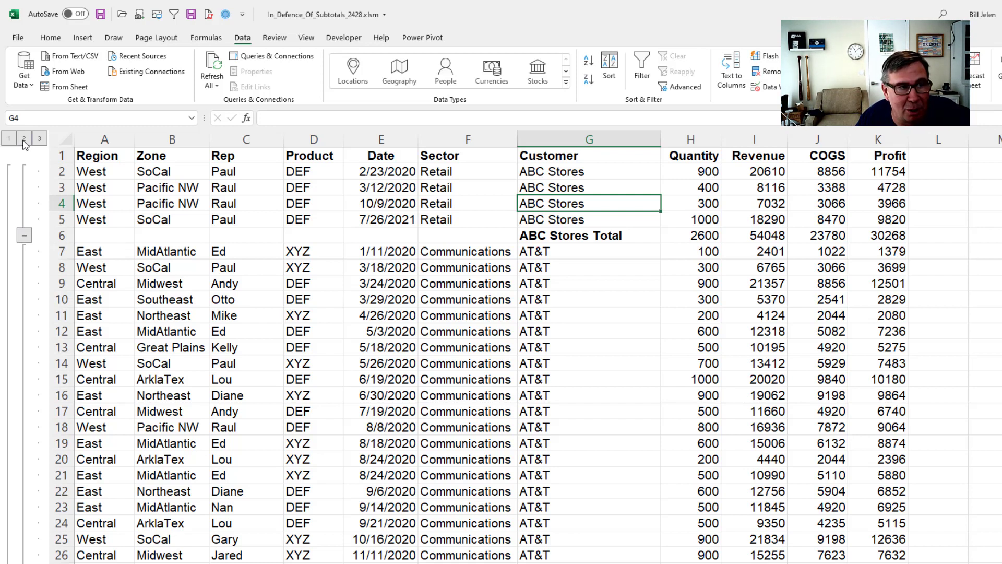
Collapse to outline level 2 and sort customer totals by Revenue descending, Wal-Mart first.
{"action": "left_click", "coordinate": [24, 139]}
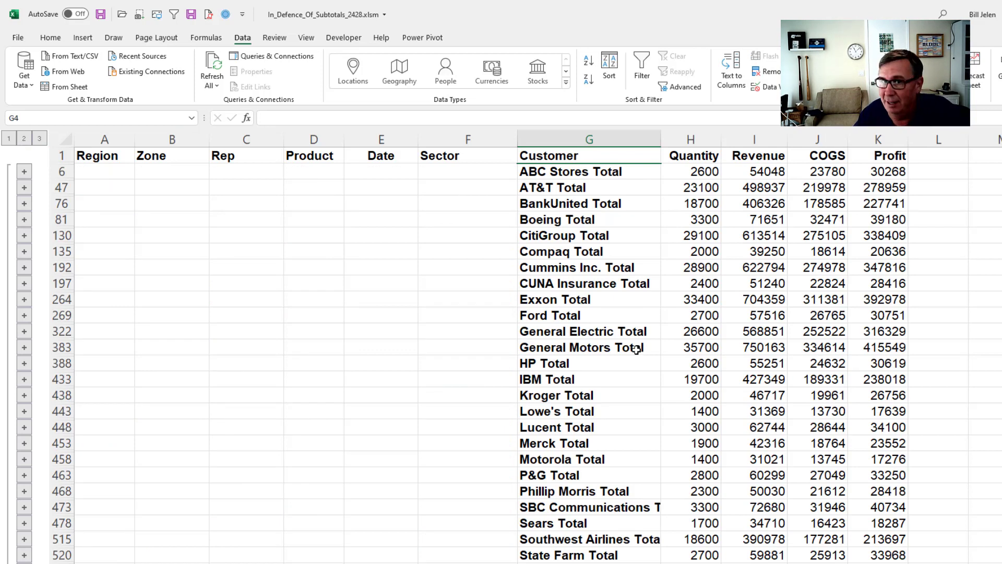
{"action": "left_click", "coordinate": [767, 173]}
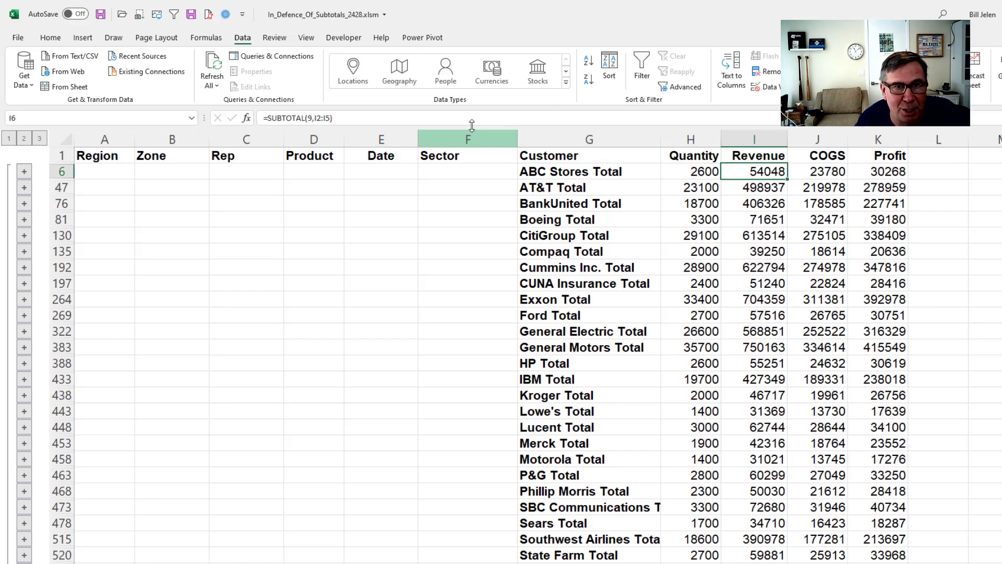
{"action": "left_click", "coordinate": [588, 78]}
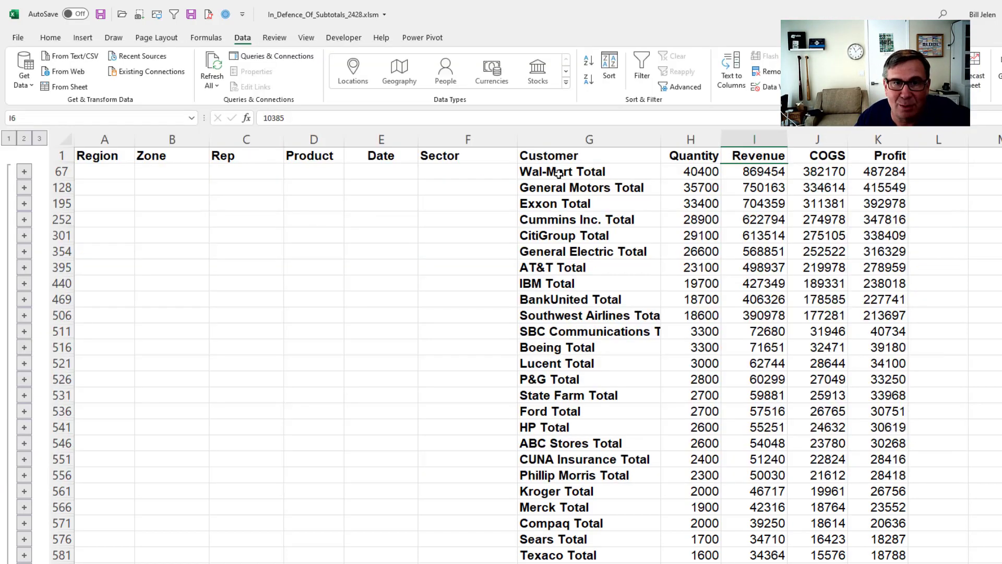
Paste only the visible Customer-to-Profit total rows into a new workbook, then switch back.
{"action": "left_click", "coordinate": [571, 156]}
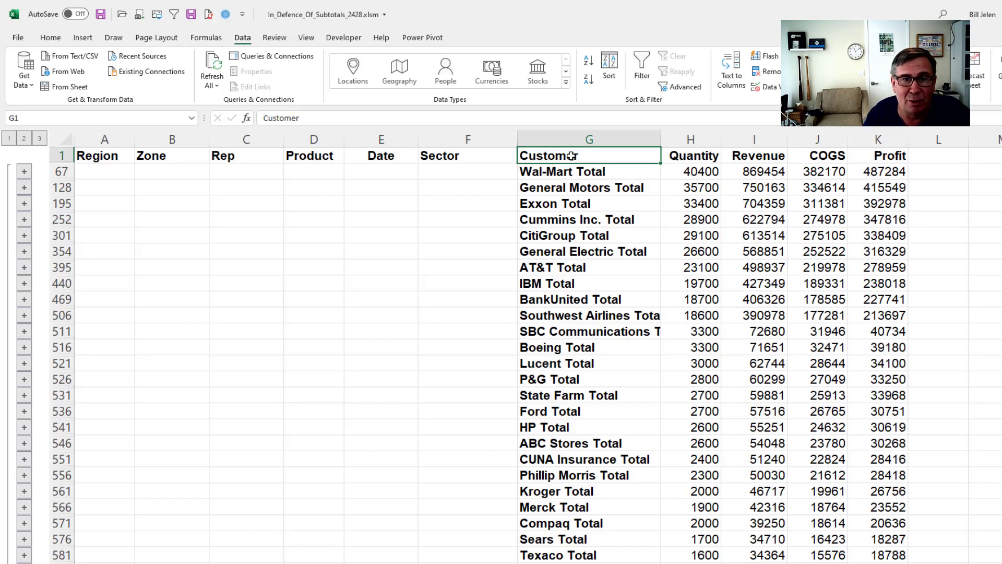
{"action": "key", "text": "ctrl+shift+Down"}
{"action": "key", "text": "ctrl+shift+Right"}
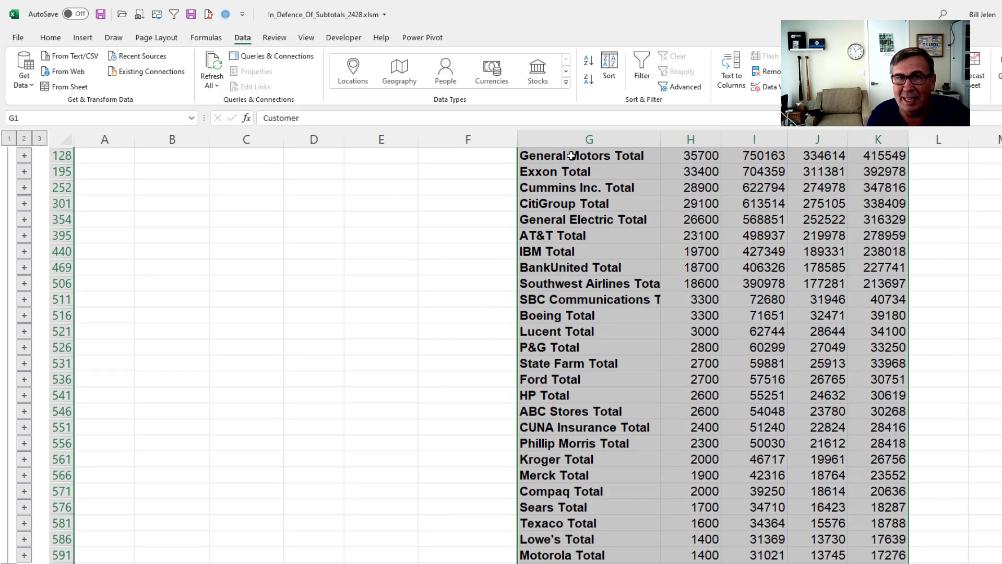
{"action": "key", "text": "alt+semicolon"}
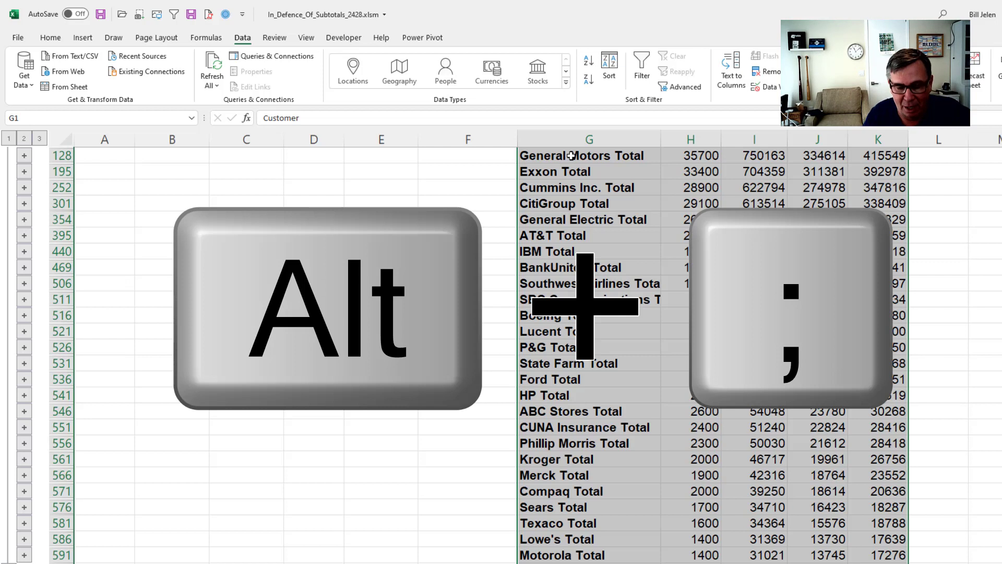
{"action": "scroll", "coordinate": [571, 155], "scroll_direction": "up", "scroll_amount": 1}
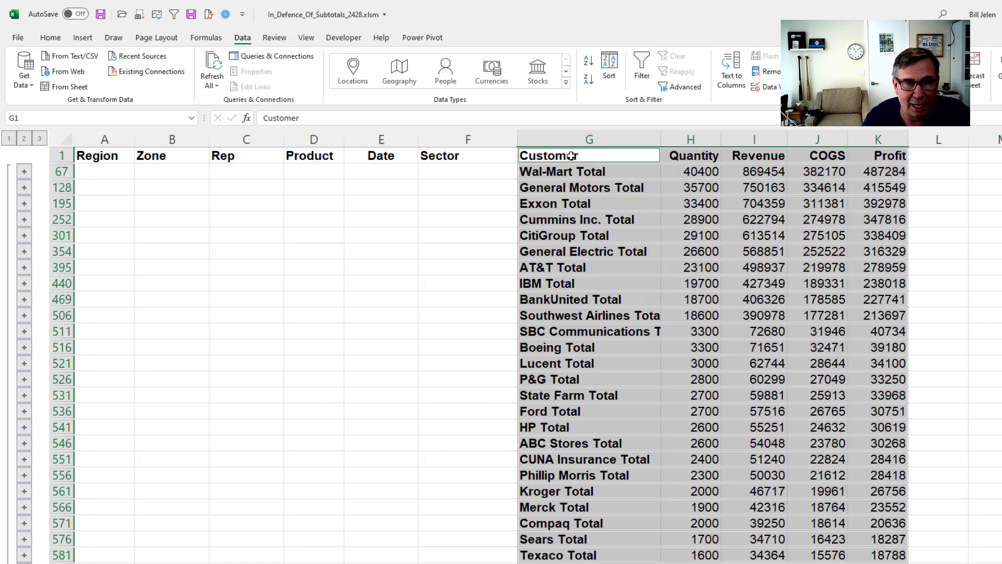
{"action": "key", "text": "ctrl+n"}
{"action": "key", "text": "ctrl+v"}
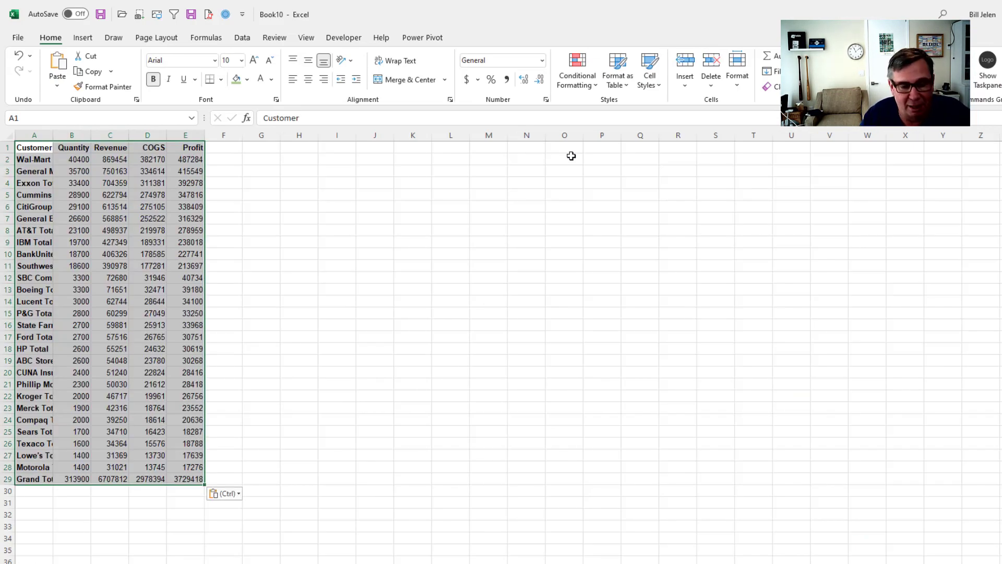
{"action": "key", "text": "ctrl+Tab"}
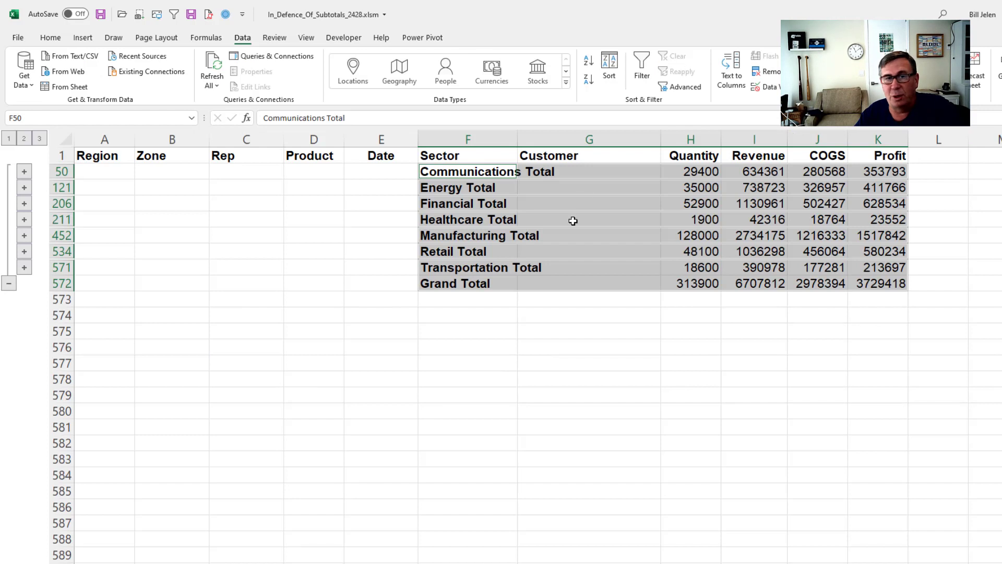
Add Customer subtotals nested within the Sector subtotals, leaving Replace current subtotals unchecked.
{"action": "left_click", "coordinate": [40, 139]}
{"action": "left_click", "coordinate": [544, 172]}
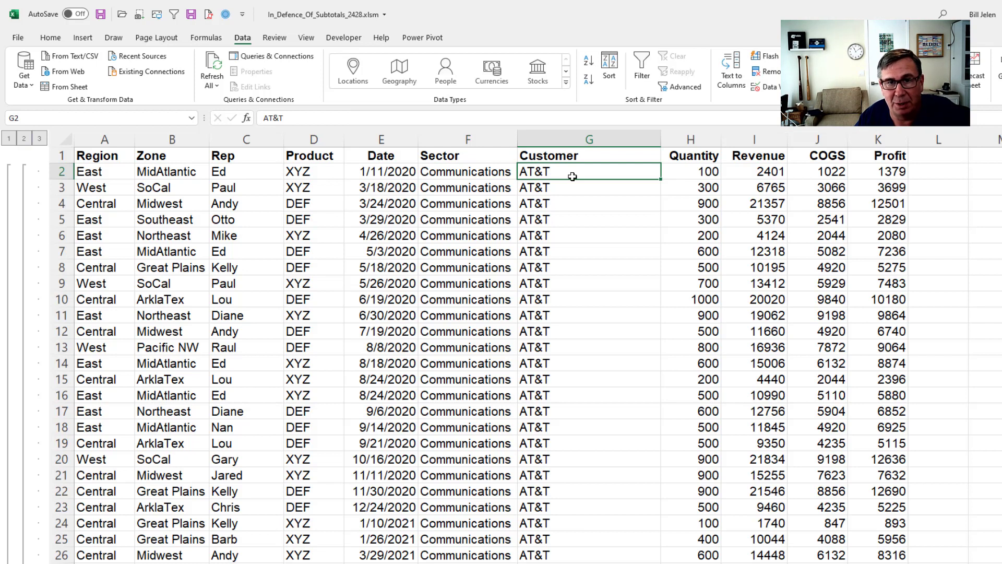
{"action": "key", "text": "alt+a"}
{"action": "key", "text": "b"}
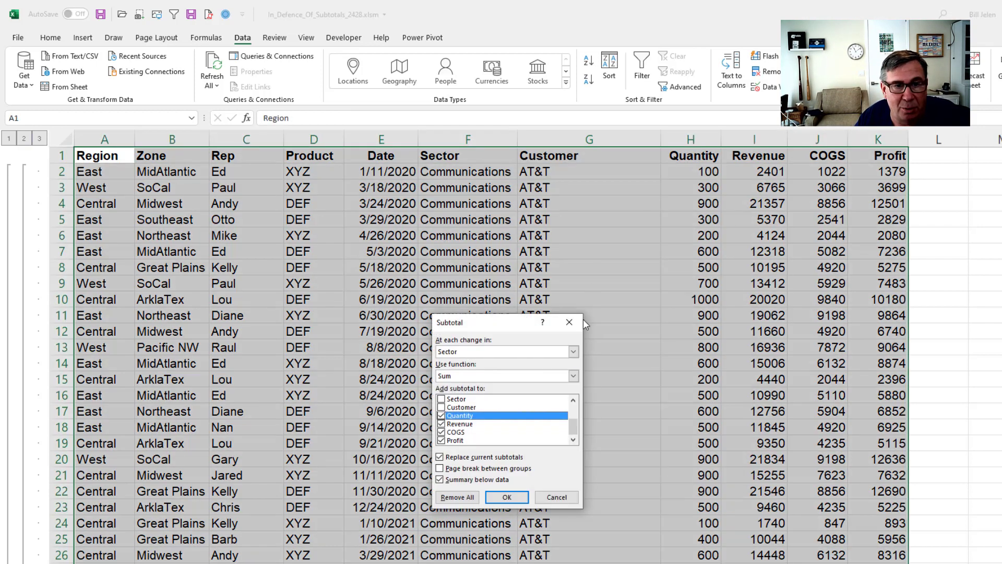
{"action": "left_click", "coordinate": [493, 351]}
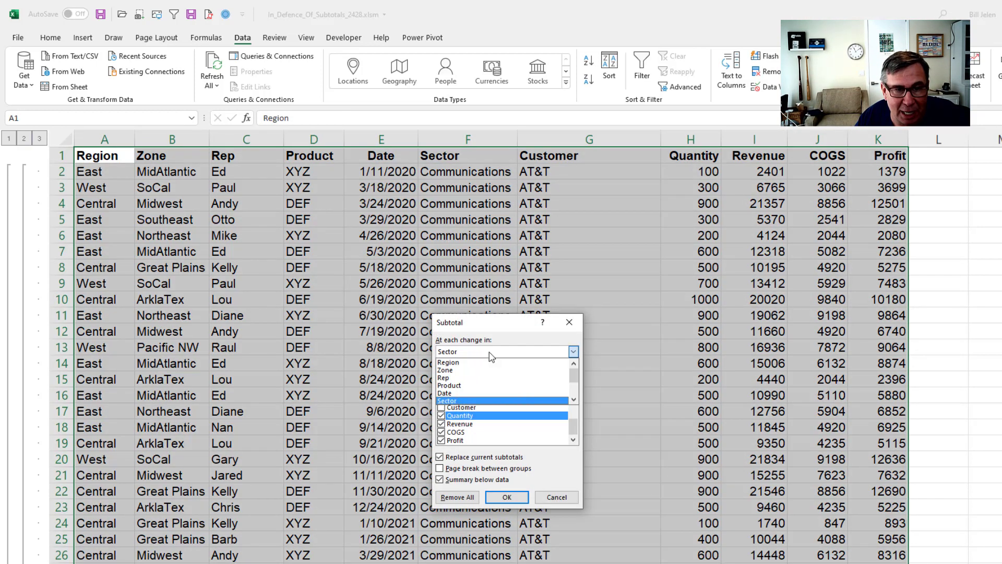
{"action": "left_click", "coordinate": [461, 400]}
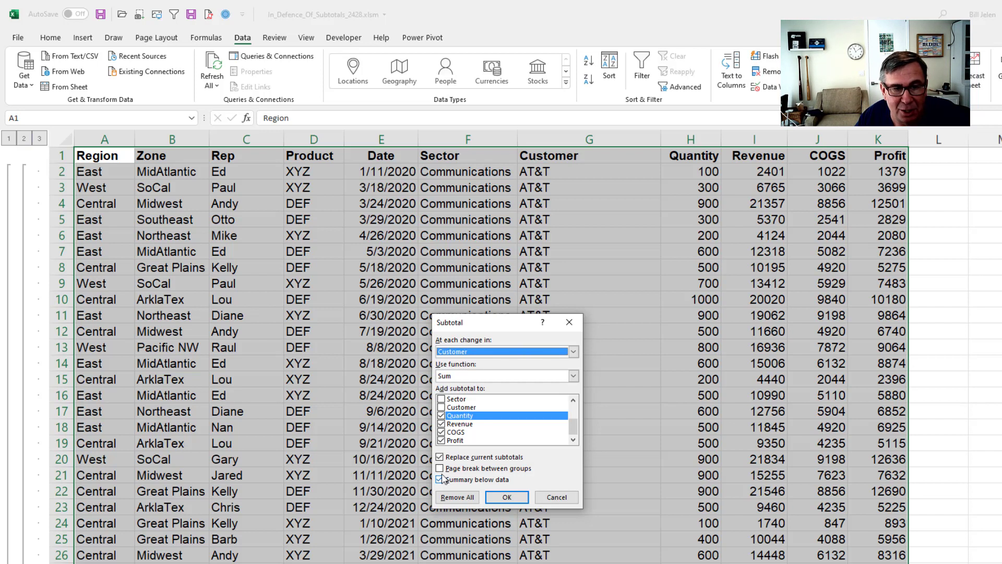
{"action": "left_click", "coordinate": [440, 456]}
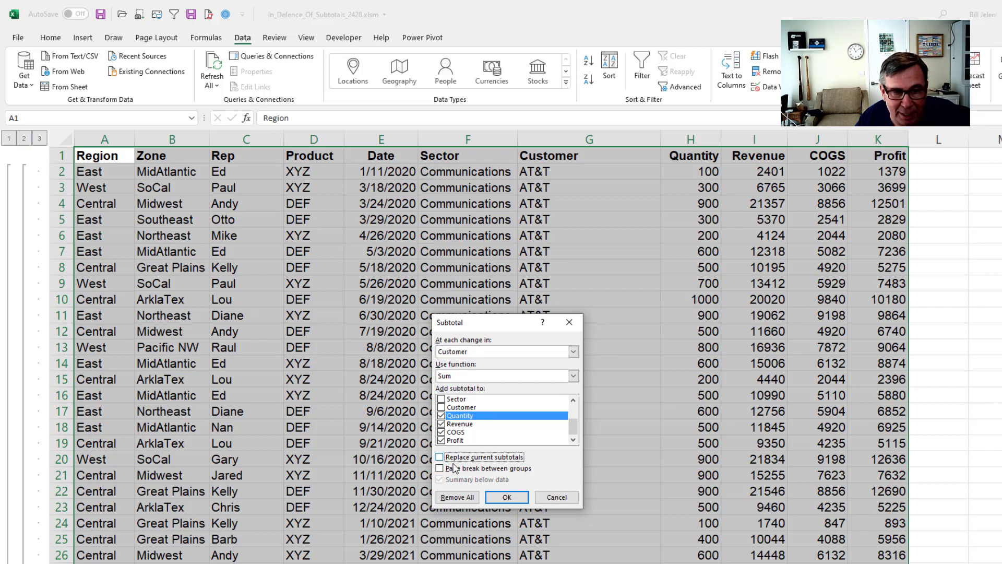
{"action": "left_click", "coordinate": [507, 497]}
{"action": "left_click", "coordinate": [598, 172]}
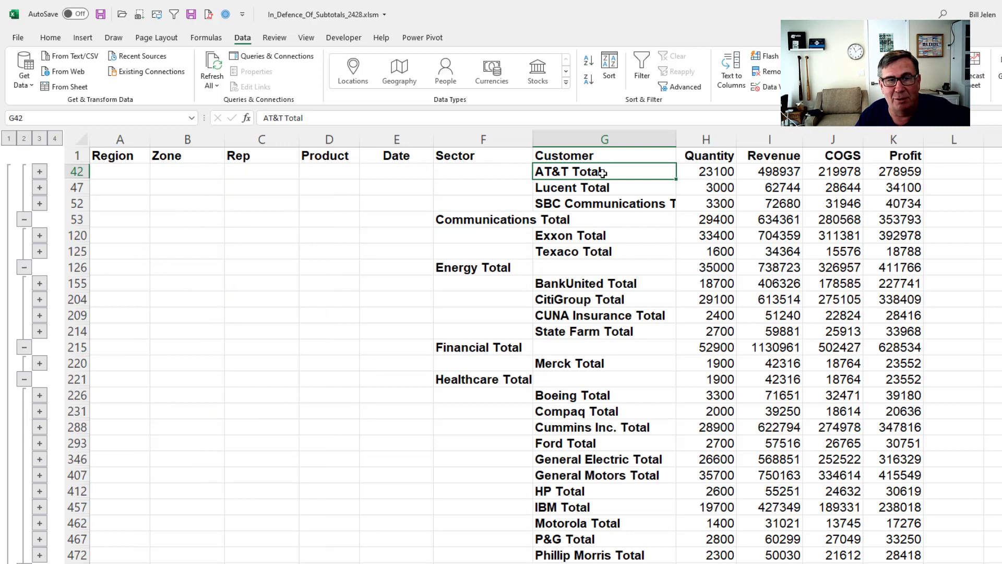
Show outline level 3 and select only the visible total rows from G42 to K599.
{"action": "left_click", "coordinate": [25, 139]}
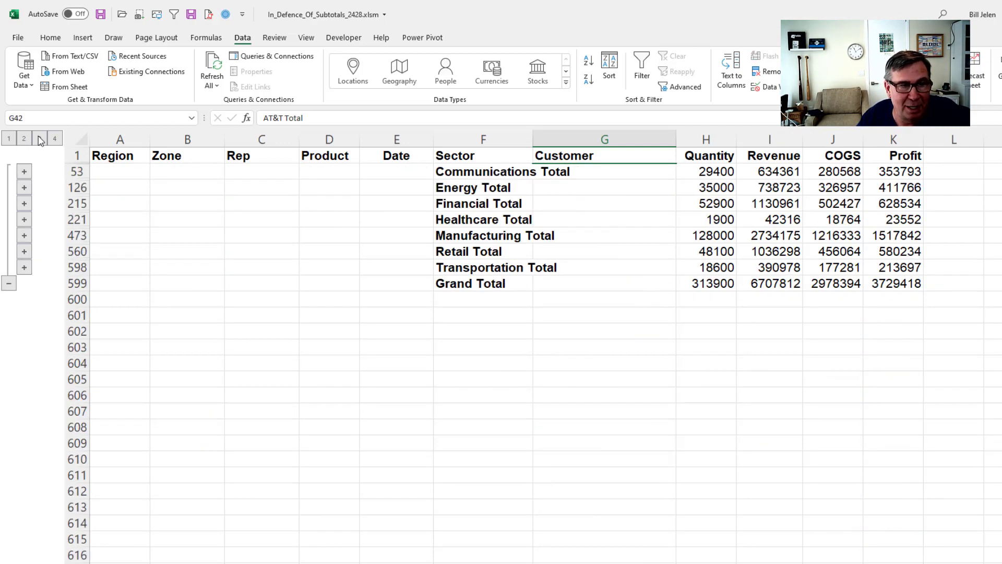
{"action": "left_click", "coordinate": [39, 139]}
{"action": "key", "text": "ctrl+shift+End"}
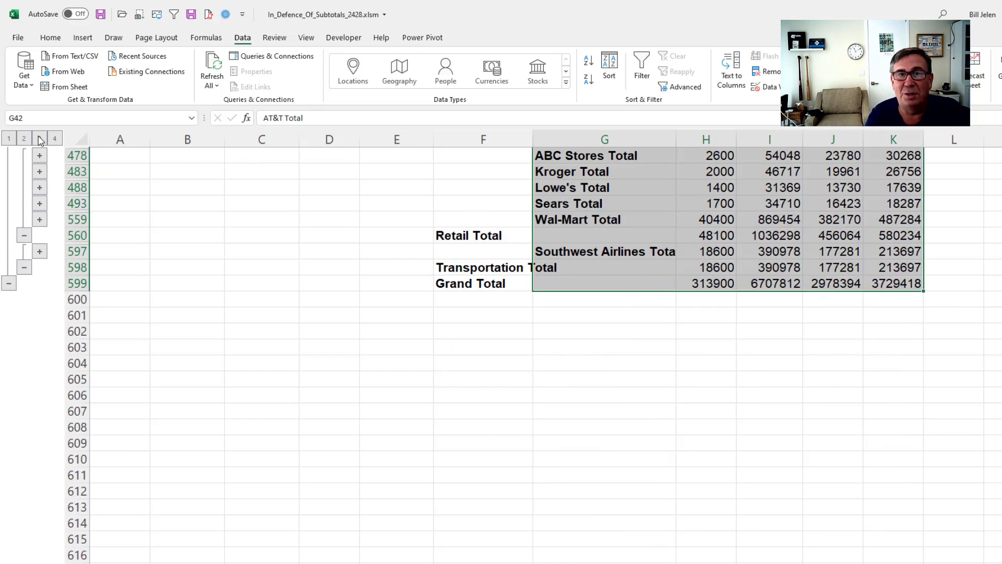
{"action": "key", "text": "alt+semicolon"}
{"action": "scroll", "coordinate": [40, 140], "scroll_direction": "up", "scroll_amount": 10}
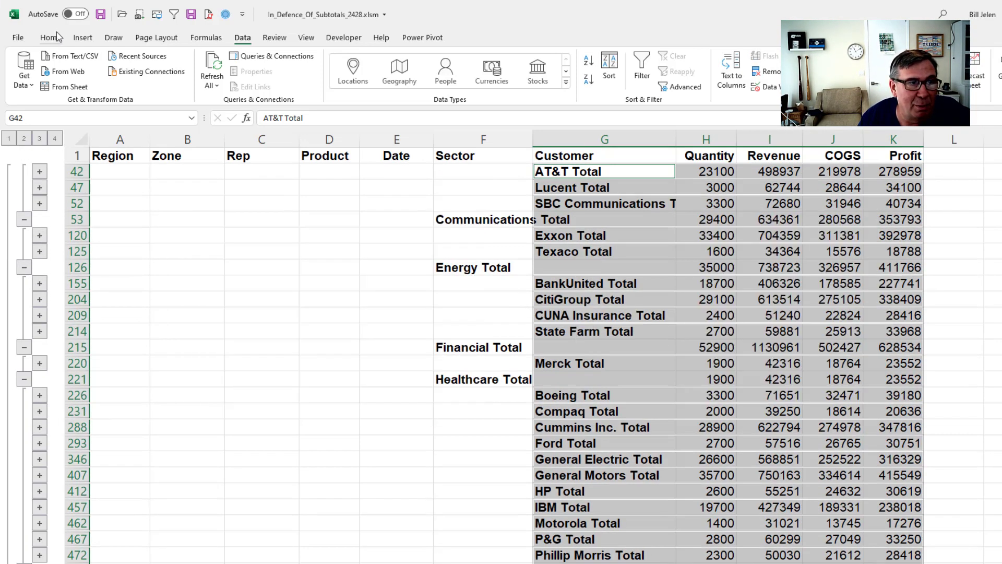
Give the selected customer total rows a green fill with white text.
{"action": "left_click", "coordinate": [50, 37]}
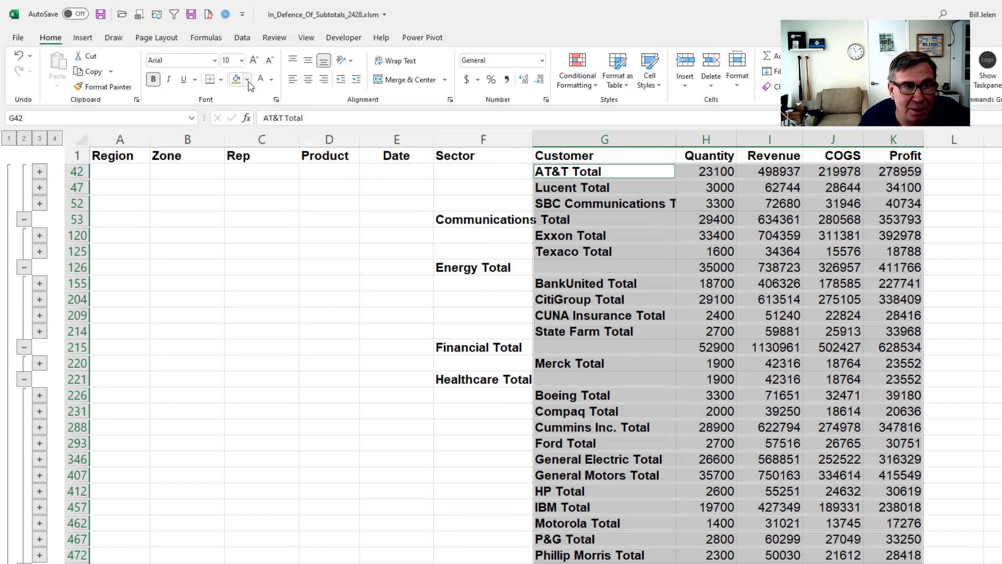
{"action": "left_click", "coordinate": [248, 80]}
{"action": "left_click", "coordinate": [329, 146]}
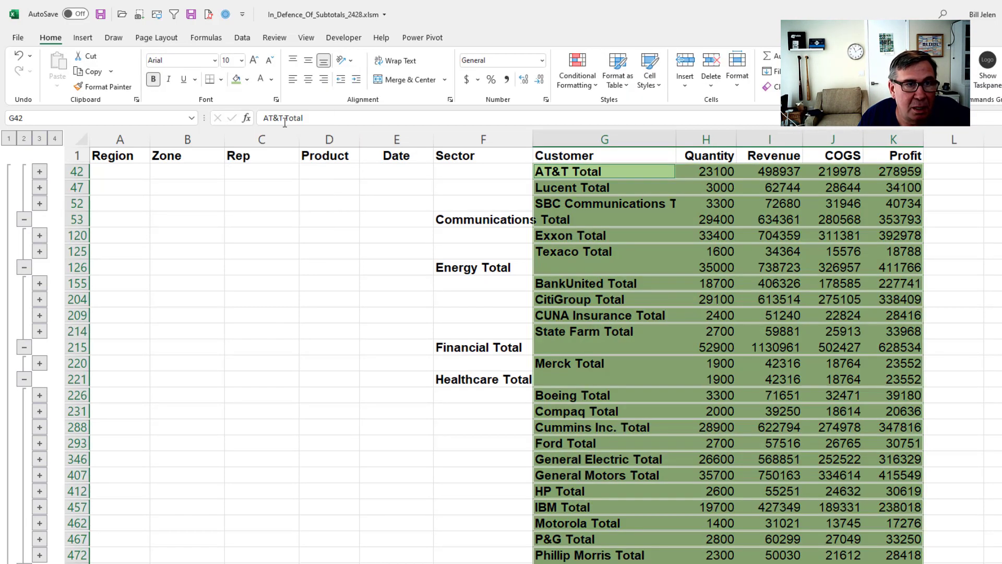
{"action": "left_click", "coordinate": [262, 80]}
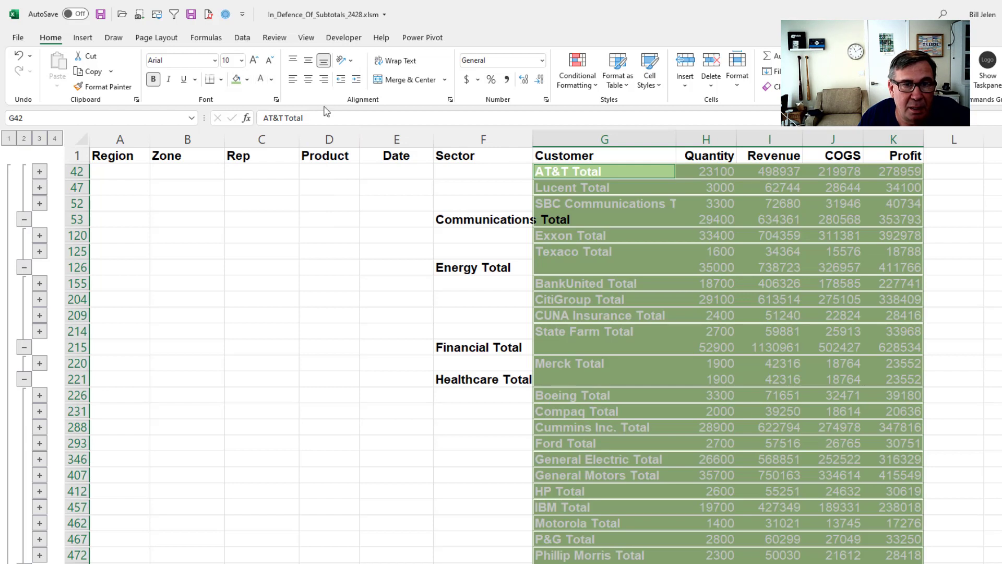
Fill the visible sector total rows, Communications Total through Grand Total, dark blue.
{"action": "left_click", "coordinate": [24, 138]}
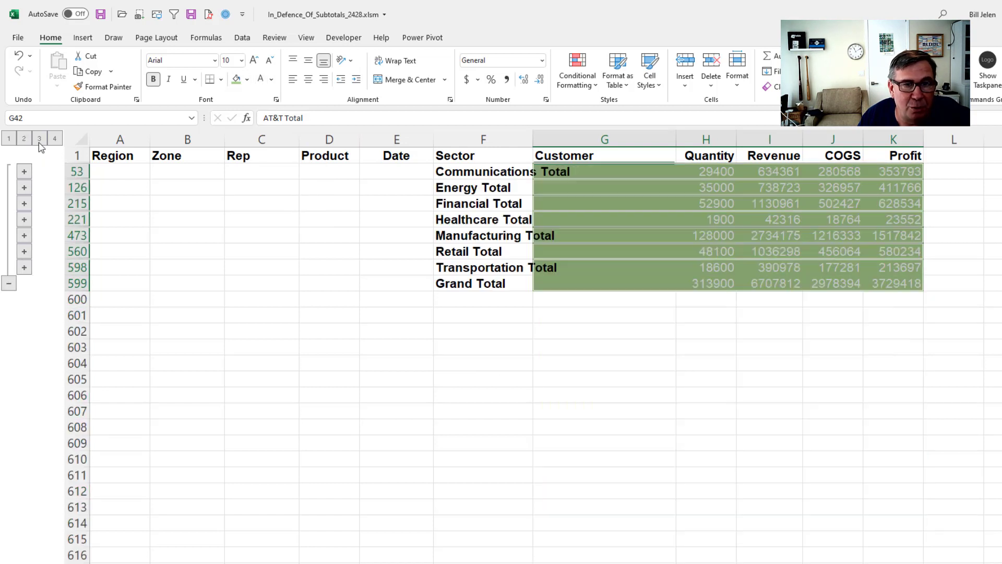
{"action": "left_click", "coordinate": [459, 170]}
{"action": "key", "text": "ctrl+shift+Down"}
{"action": "key", "text": "shift+Right"}
{"action": "key", "text": "shift+Right"}
{"action": "key", "text": "shift+Right"}
{"action": "key", "text": "shift+Right"}
{"action": "key", "text": "shift+Right"}
{"action": "key", "text": "shift+Right"}
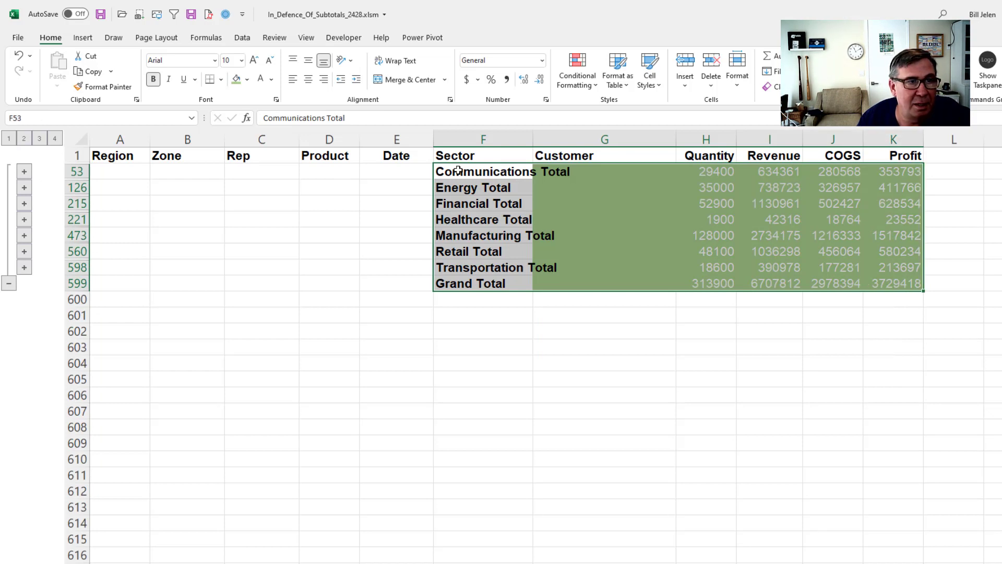
{"action": "key", "text": "alt+semicolon"}
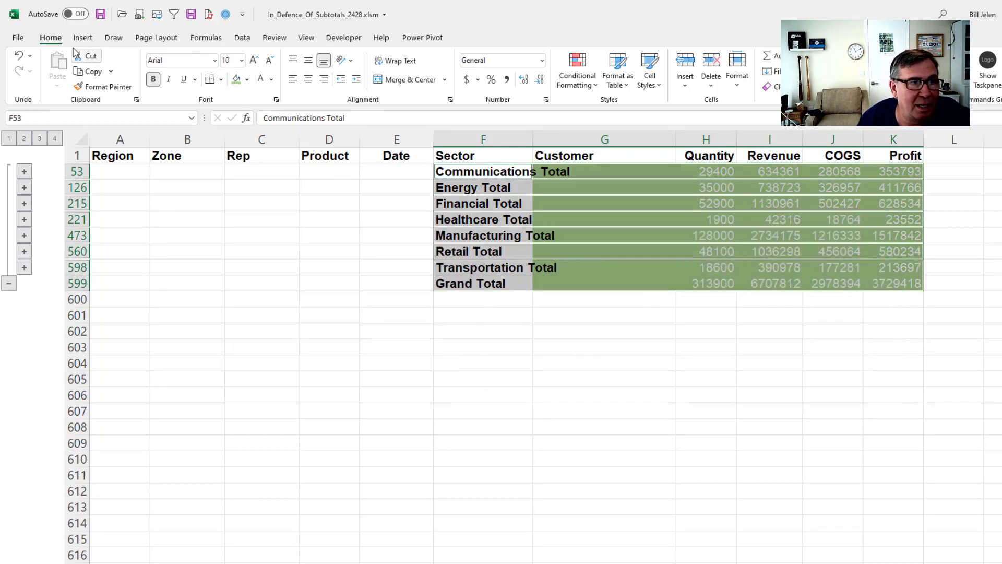
{"action": "left_click", "coordinate": [247, 79]}
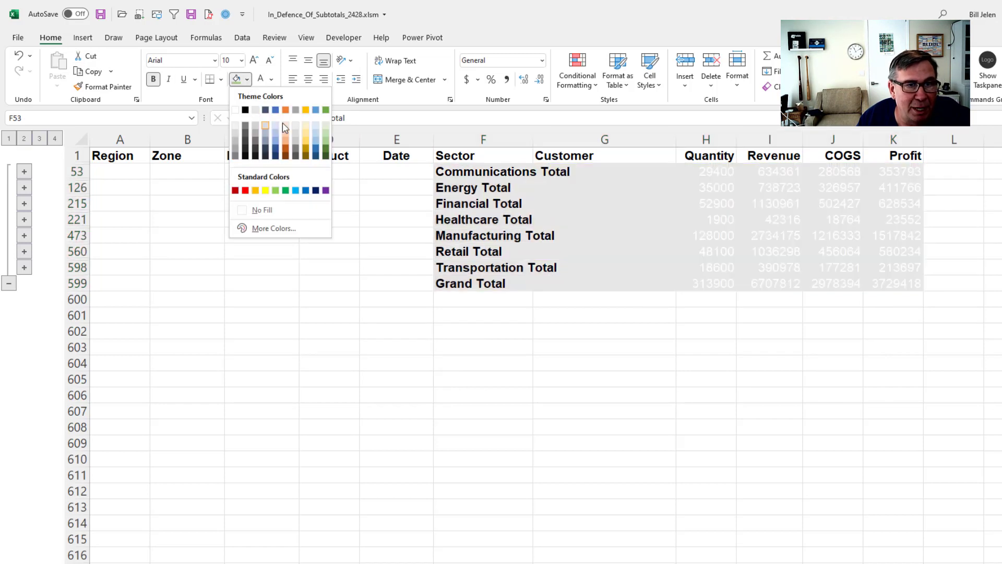
{"action": "left_click", "coordinate": [316, 149]}
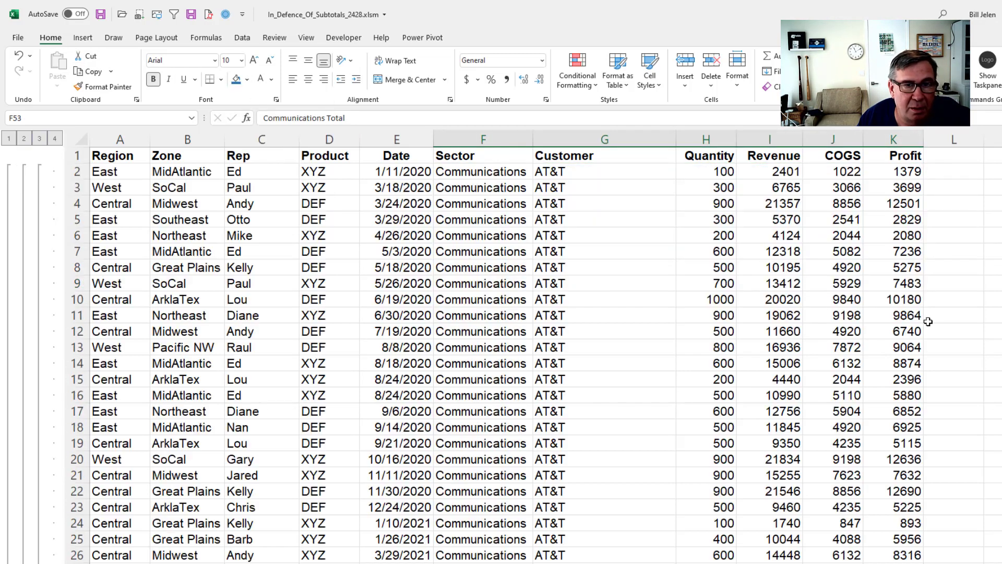
{"action": "scroll", "coordinate": [789, 287], "scroll_direction": "down", "scroll_amount": 9}
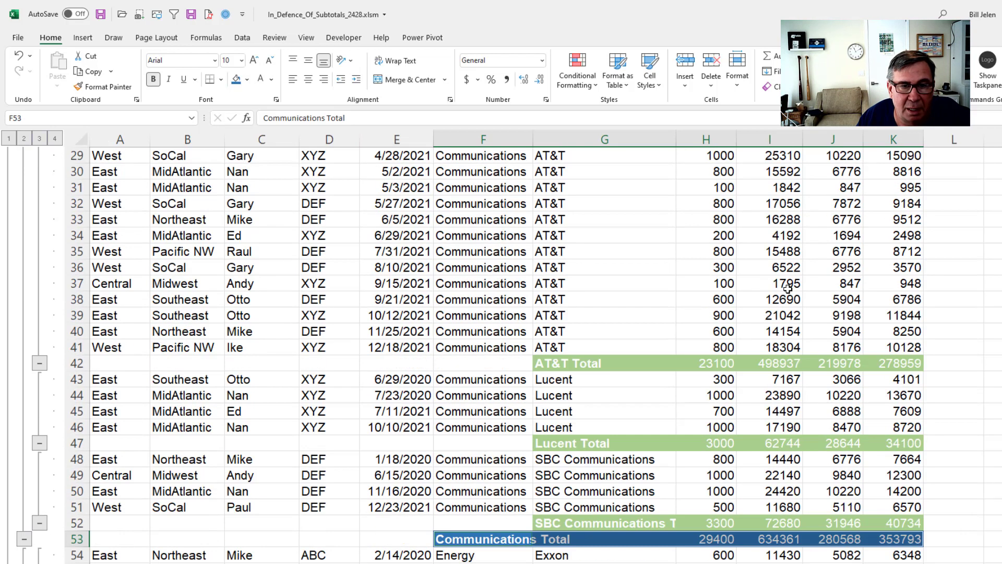
{"action": "scroll", "coordinate": [788, 287], "scroll_direction": "down", "scroll_amount": 2}
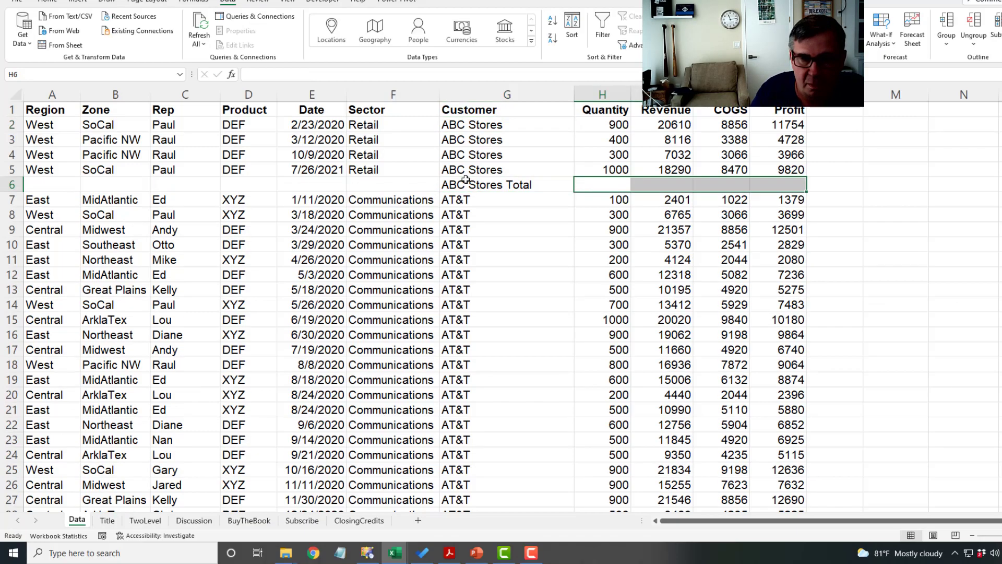
Insert a '<Customer> Total' row after each customer with AutoSum over Quantity through Profit.
{"action": "key", "text": "Down"}
{"action": "key", "text": "alt+i"}
{"action": "key", "text": "r"}
{"action": "key", "text": "ctrl+shift+apostrophe"}
{"action": "type", "text": "Total"}
{"action": "key", "text": "Return"}
{"action": "key", "text": "alt+equal"}
{"action": "key", "text": "alt+i"}
{"action": "key", "text": "r"}
{"action": "key", "text": "ctrl+shift+apostrophe"}
{"action": "type", "text": "Total"}
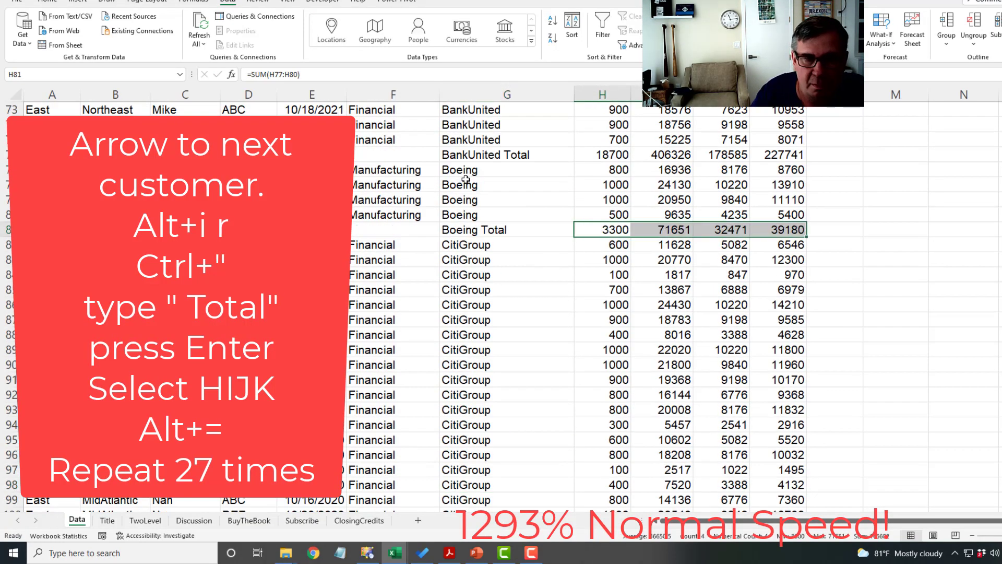
{"action": "key", "text": "Return"}
{"action": "key", "text": "alt+equal"}
{"action": "type", "text": "Total"}
{"action": "key", "text": "alt+equal"}
{"action": "key", "text": "alt+i"}
{"action": "key", "text": "r"}
{"action": "key", "text": "ctrl+shift+apostrophe"}
{"action": "type", "text": "Total"}
{"action": "key", "text": "Return"}
{"action": "key", "text": "alt+equal"}
{"action": "key", "text": "alt+i"}
{"action": "key", "text": "r"}
{"action": "key", "text": "ctrl+shift+apostrophe"}
{"action": "type", "text": "Total"}
{"action": "key", "text": "Return"}
{"action": "key", "text": "shift+Right"}
{"action": "key", "text": "shift+Right"}
{"action": "key", "text": "shift+Right"}
{"action": "key", "text": "alt+equal"}
{"action": "key", "text": "alt+i"}
{"action": "key", "text": "r"}
{"action": "key", "text": "ctrl+shift+apostrophe"}
{"action": "type", "text": "Total"}
{"action": "key", "text": "alt+equal"}
{"action": "key", "text": "alt+i"}
{"action": "key", "text": "r"}
{"action": "key", "text": "shift+Right"}
{"action": "key", "text": "shift+Right"}
{"action": "key", "text": "shift+Right"}
{"action": "key", "text": "alt+equal"}
{"action": "key", "text": "alt+i"}
{"action": "key", "text": "r"}
{"action": "key", "text": "ctrl+shift+apostrophe"}
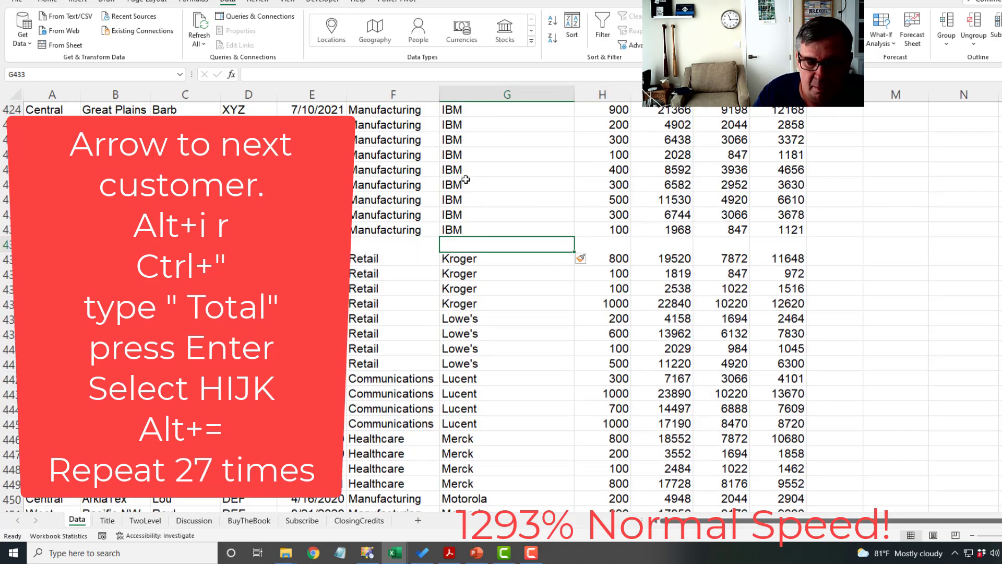
{"action": "type", "text": "Total"}
{"action": "key", "text": "Return"}
{"action": "key", "text": "alt+equal"}
{"action": "key", "text": "alt+i"}
{"action": "type", "text": "r"}
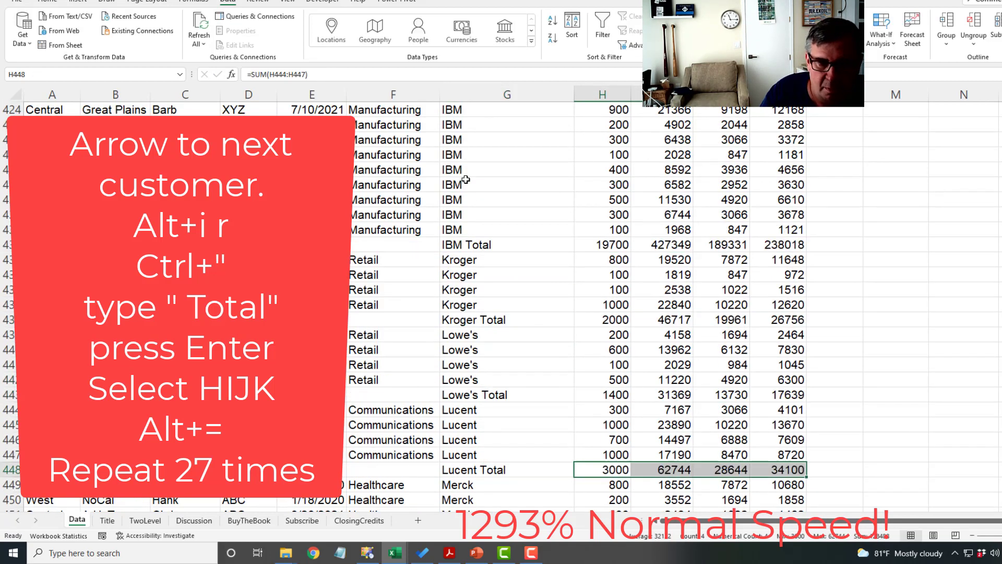
{"action": "type", "text": " Total"}
{"action": "key", "text": "alt+equal"}
{"action": "type", "text": "Total"}
{"action": "key", "text": "alt+equal"}
{"action": "type", "text": "Total"}
{"action": "key", "text": "alt+equal"}
{"action": "type", "text": "Total"}
{"action": "key", "text": "shift+Right"}
{"action": "key", "text": "shift+Right"}
{"action": "key", "text": "shift+Right"}
{"action": "key", "text": "alt+equal"}
{"action": "type", "text": "Total"}
{"action": "key", "text": "alt+equal"}
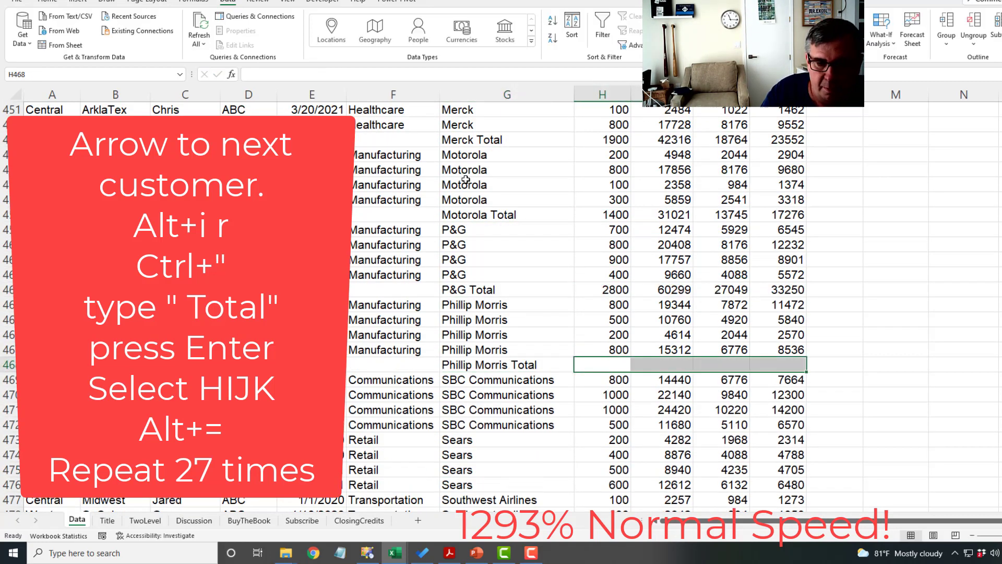
{"action": "type", "text": "Total"}
{"action": "key", "text": "alt+equal"}
{"action": "type", "text": "Total"}
{"action": "key", "text": "alt+equal"}
{"action": "key", "text": "alt+i"}
{"action": "key", "text": "r"}
{"action": "key", "text": "alt+equal"}
{"action": "type", "text": "Total"}
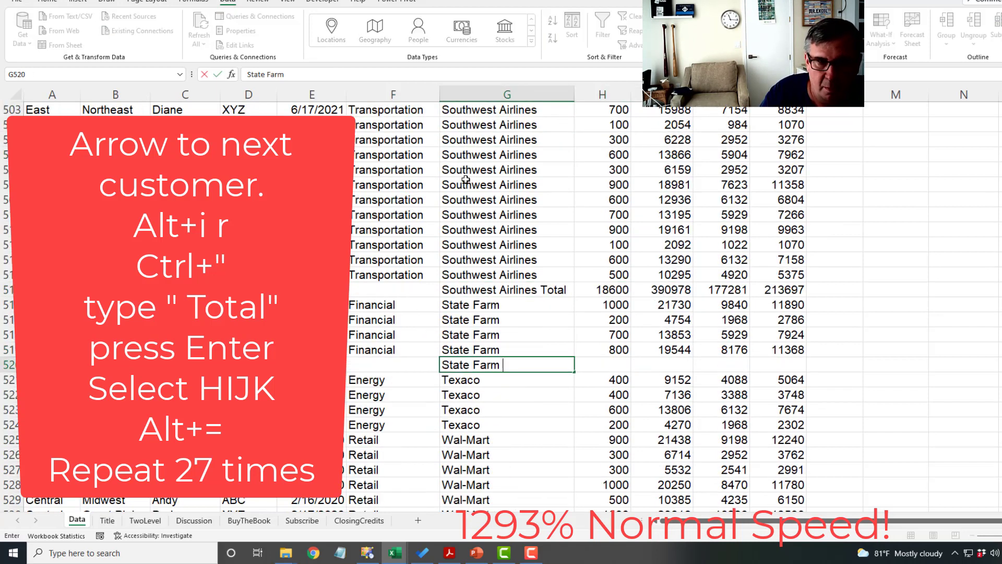
{"action": "key", "text": "alt+equal"}
{"action": "type", "text": "Total"}
{"action": "key", "text": "alt+equal"}
{"action": "key", "text": "alt+i"}
{"action": "type", "text": "rt Total"}
{"action": "key", "text": "alt+equal"}
Add a Grand Total row using =SUM(H2:H591)/2 for Quantity, copied to Revenue and COGS.
{"action": "type", "text": "Gran"}
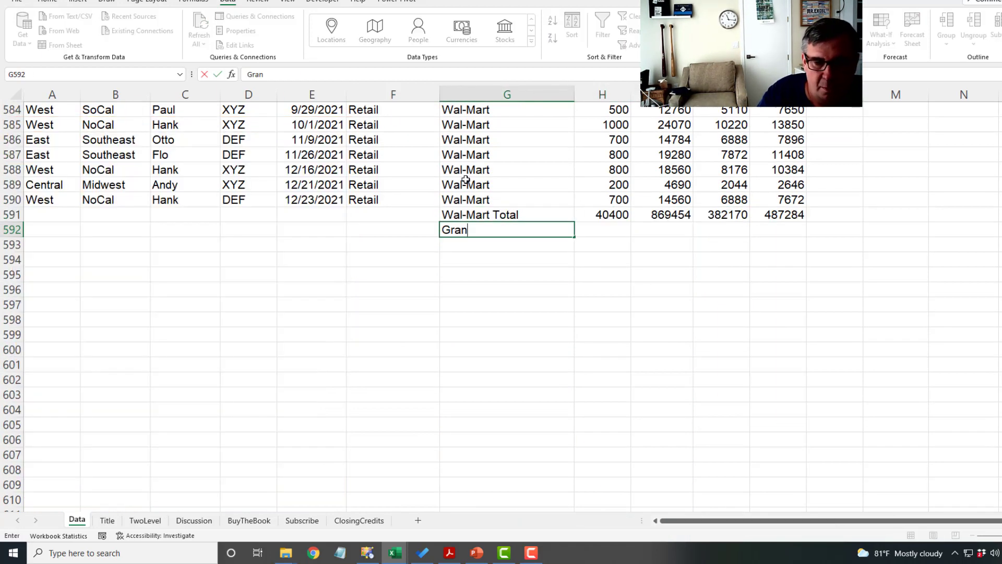
{"action": "type", "text": "d Total"}
{"action": "key", "text": "Tab"}
{"action": "type", "text": "=sum("}
{"action": "key", "text": "Up"}
{"action": "key", "text": "ctrl+shift+Up"}
{"action": "key", "text": "shift+Down"}
{"action": "type", "text": ")/"}
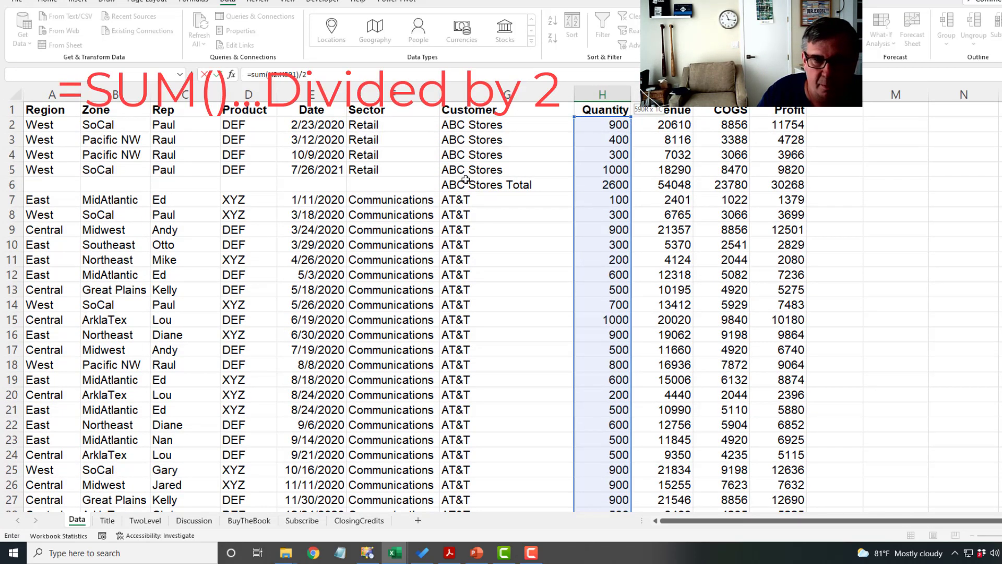
{"action": "type", "text": "2"}
{"action": "key", "text": "ctrl+Return"}
{"action": "key", "text": "ctrl+c"}
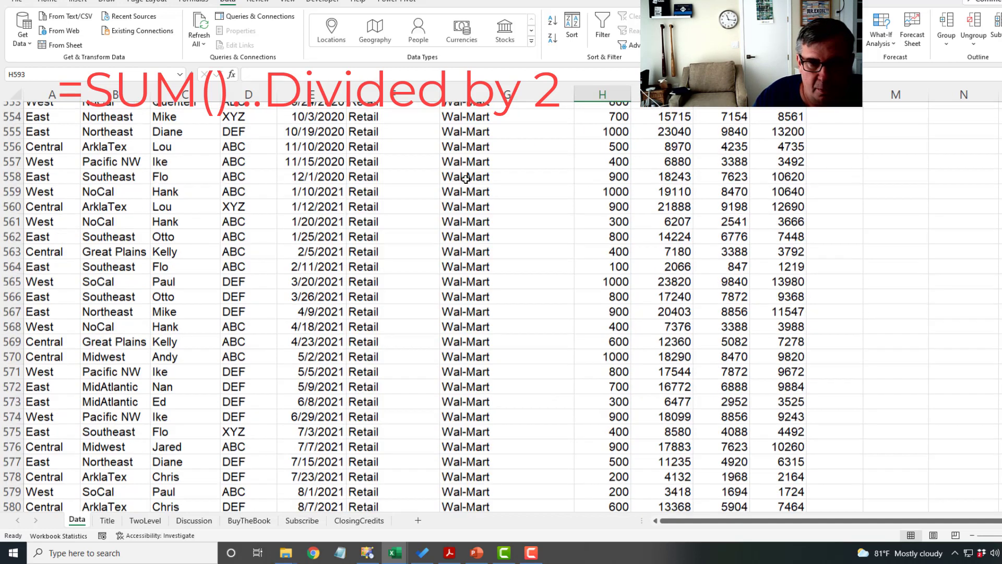
{"action": "key", "text": "Right"}
{"action": "key", "text": "ctrl+v"}
{"action": "key", "text": "Right"}
{"action": "key", "text": "ctrl+v"}
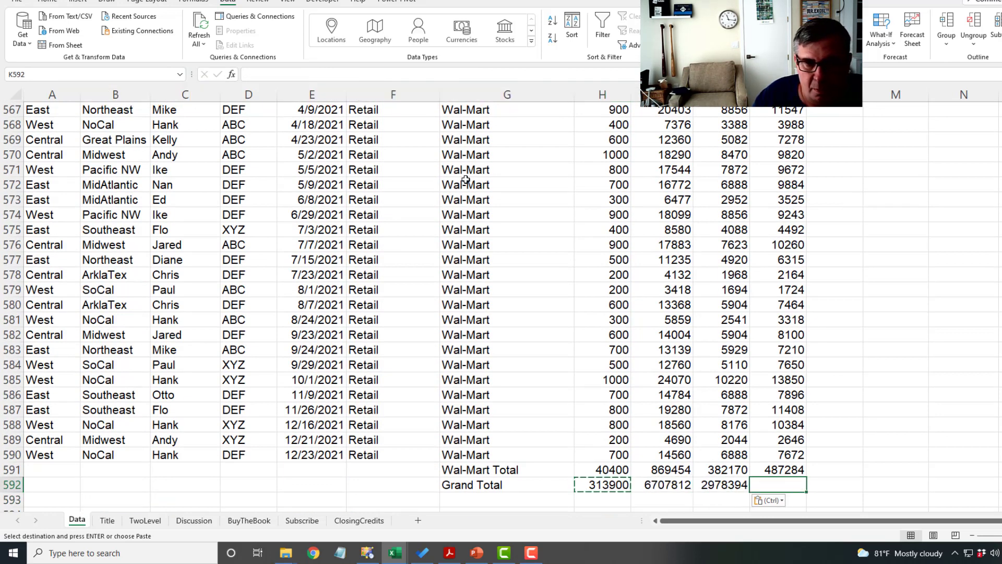
Paste the halved grand total formula into the Profit column.
{"action": "key", "text": "Right"}
{"action": "key", "text": "ctrl+v"}
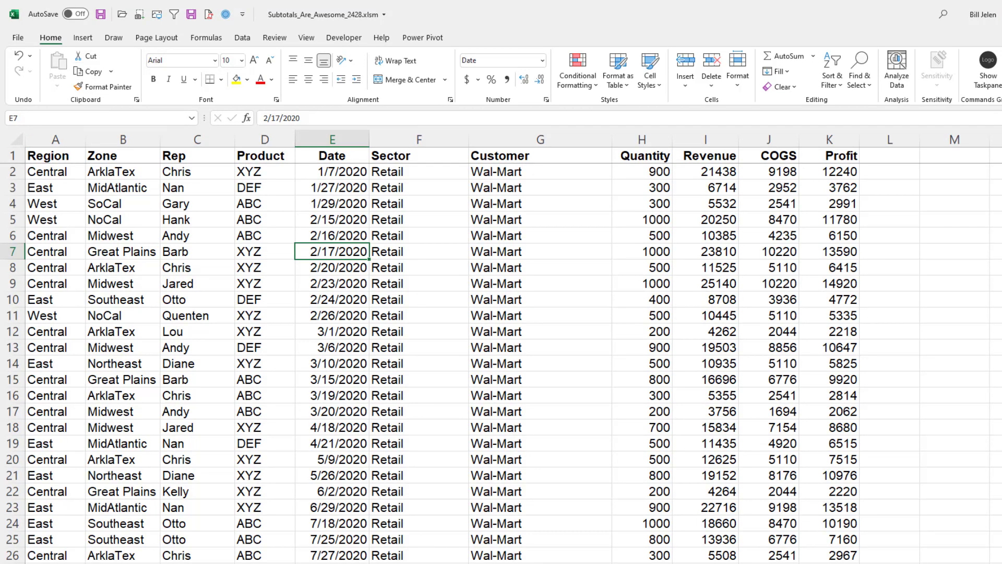
Insert a PivotTable from the invoice data on a new worksheet.
{"action": "left_click", "coordinate": [83, 39]}
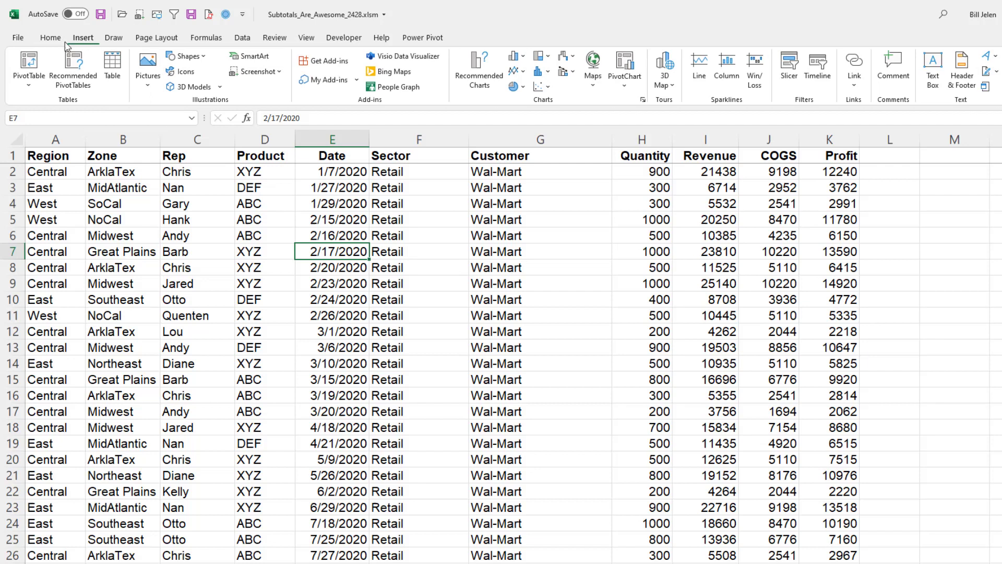
{"action": "left_click", "coordinate": [30, 63]}
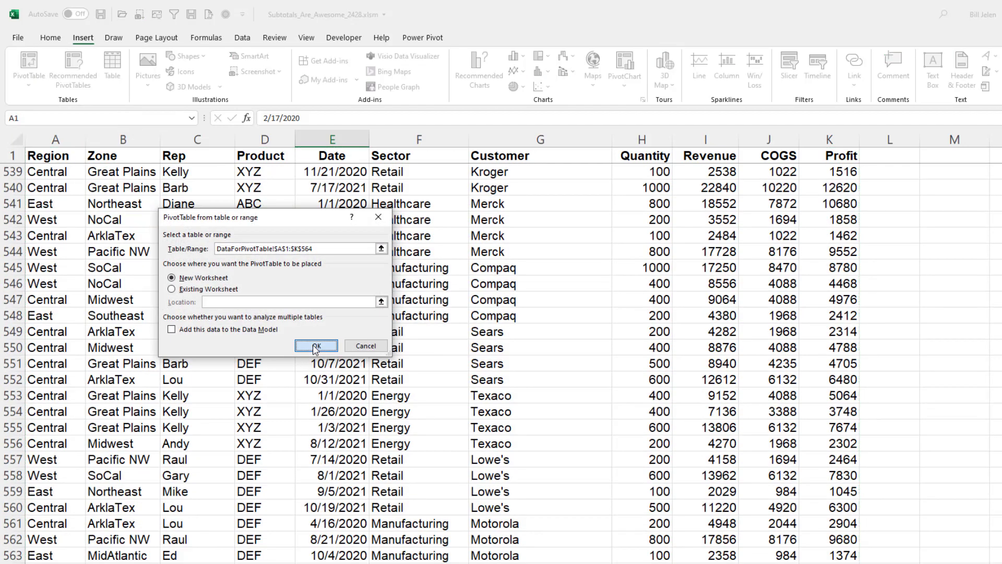
{"action": "left_click", "coordinate": [316, 345]}
Add Customer, Region, Zone, Rep, Product, Date and Sector as nested pivot rows.
{"action": "left_click", "coordinate": [942, 277]}
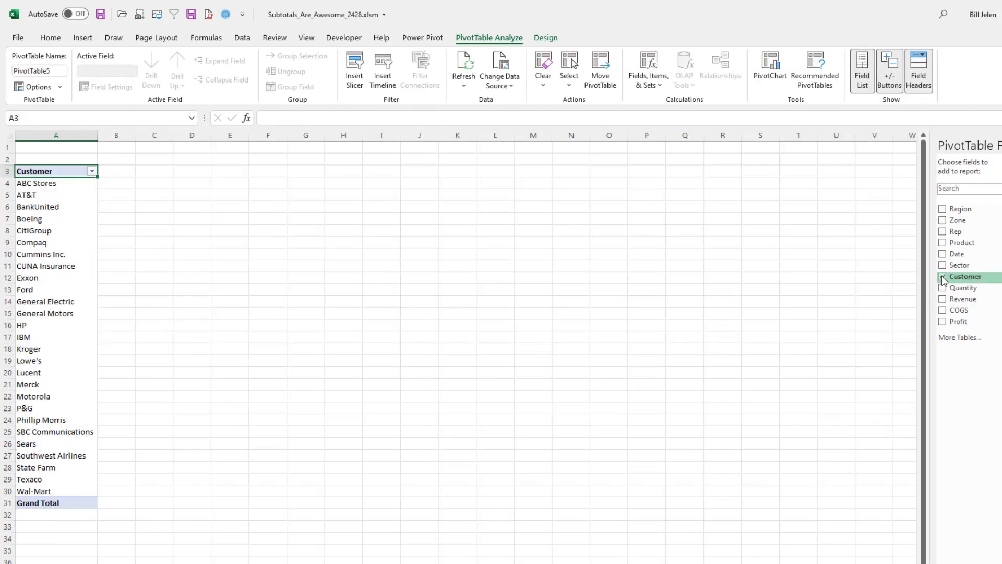
{"action": "left_click", "coordinate": [943, 209]}
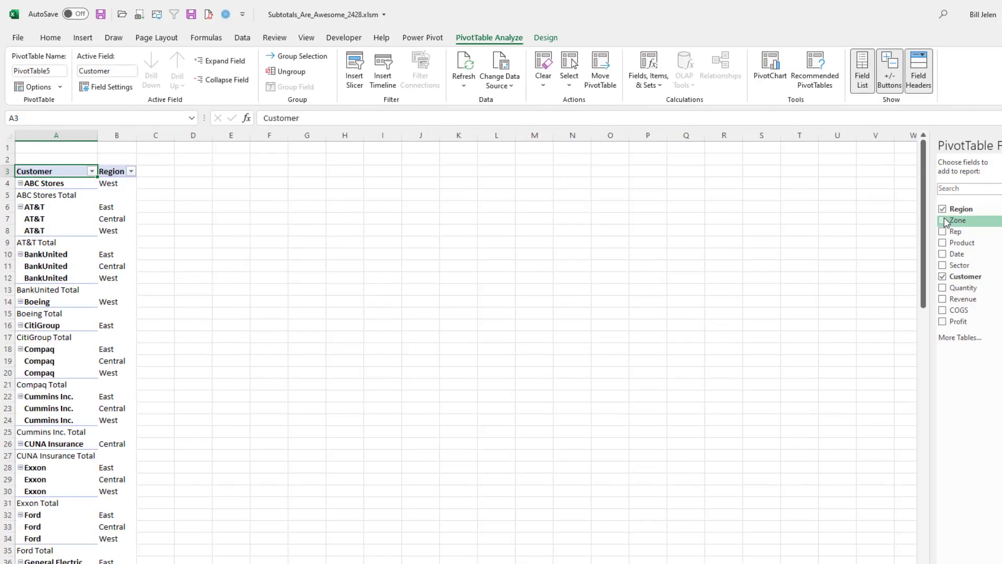
{"action": "left_click", "coordinate": [943, 221]}
{"action": "left_click", "coordinate": [943, 231]}
{"action": "left_click", "coordinate": [943, 243]}
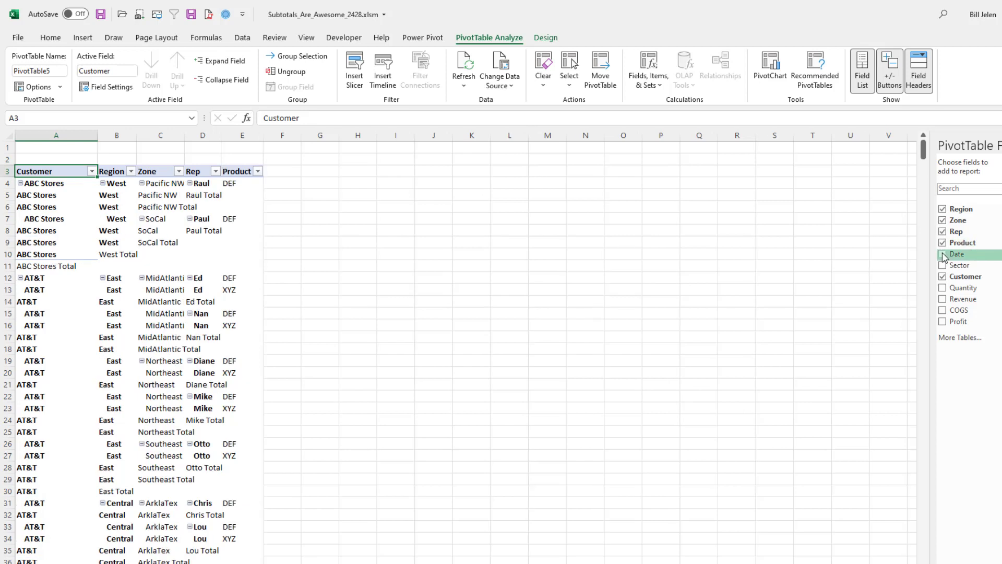
{"action": "left_click", "coordinate": [943, 254]}
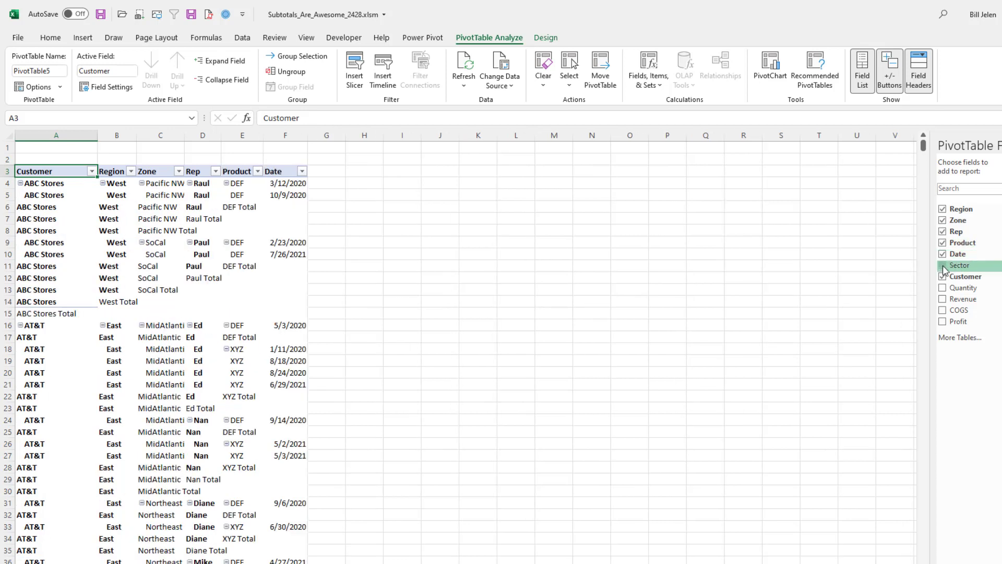
{"action": "left_click", "coordinate": [943, 265]}
Sum Quantity, Revenue, COGS and Profit in the pivot values.
{"action": "left_click", "coordinate": [943, 289]}
{"action": "left_click", "coordinate": [943, 299]}
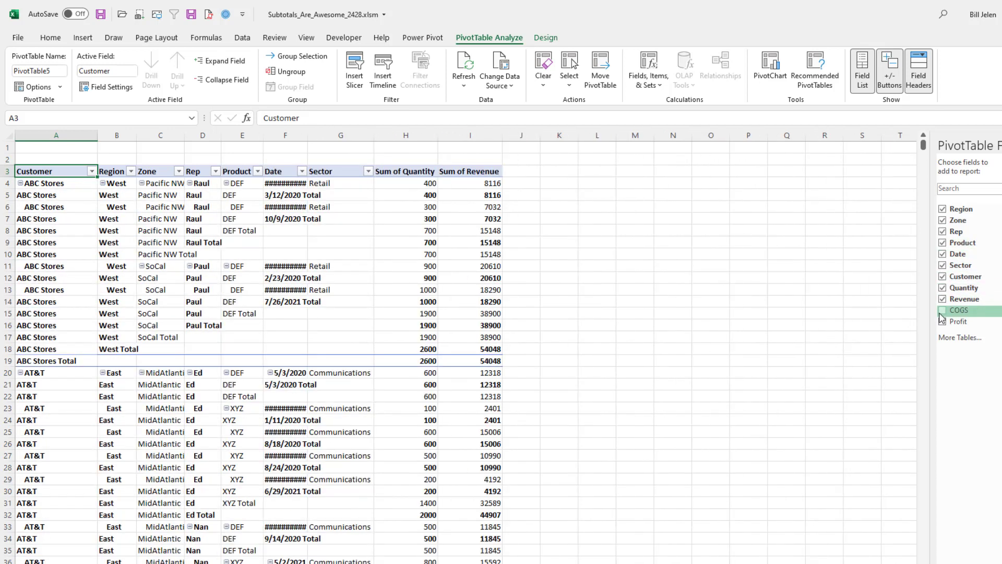
{"action": "left_click", "coordinate": [943, 311]}
{"action": "left_click", "coordinate": [943, 322]}
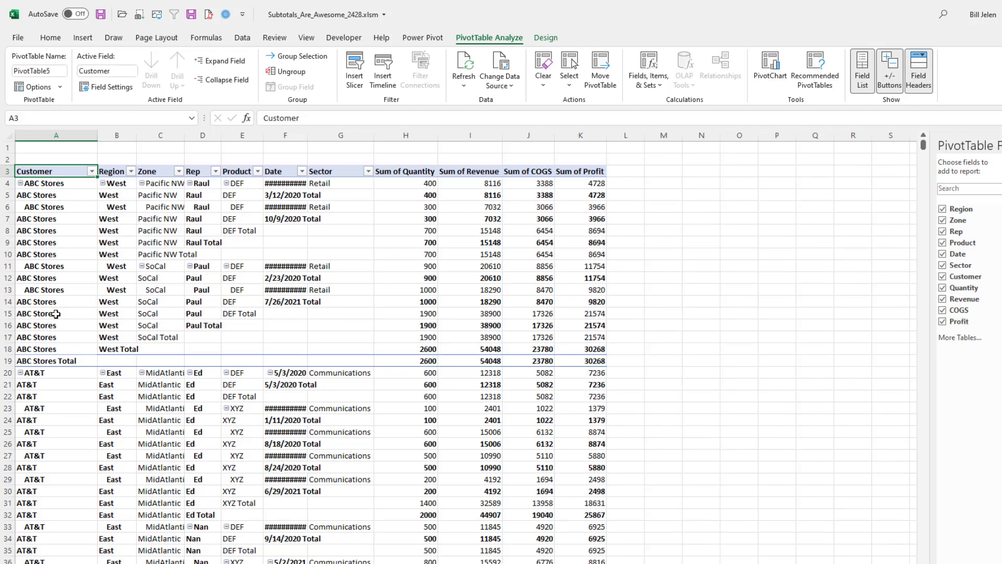
Turn off all subtotals in the pivot table layout.
{"action": "left_click", "coordinate": [548, 39]}
{"action": "left_click", "coordinate": [29, 83]}
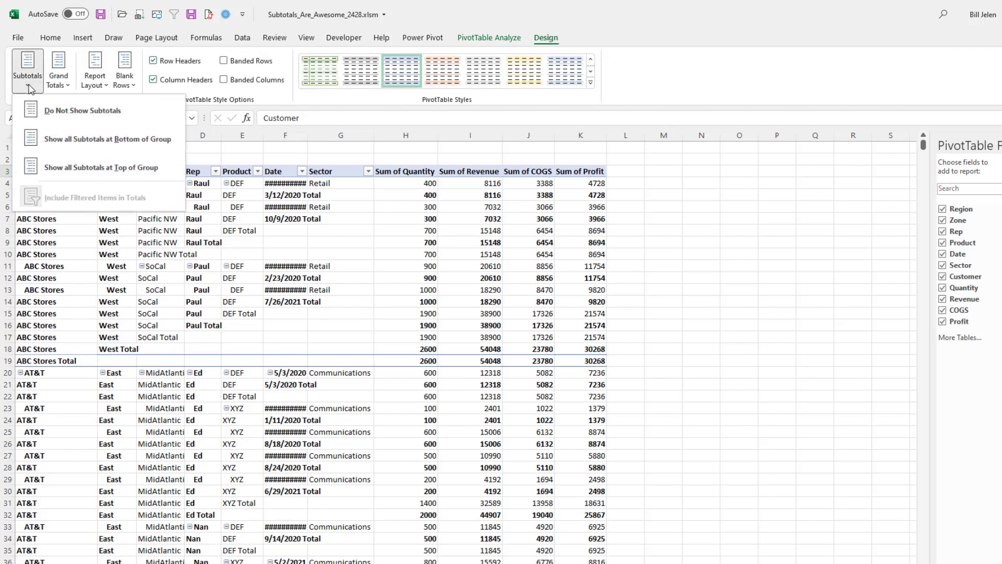
{"action": "left_click", "coordinate": [55, 111]}
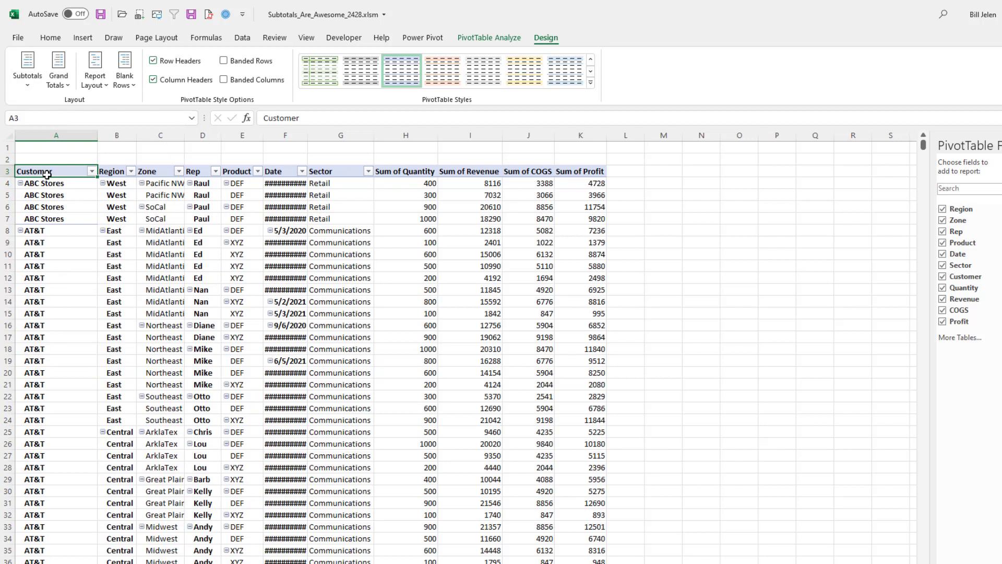
Restore automatic subtotals for the Customer field and autofit the Date column F.
{"action": "left_click", "coordinate": [485, 40]}
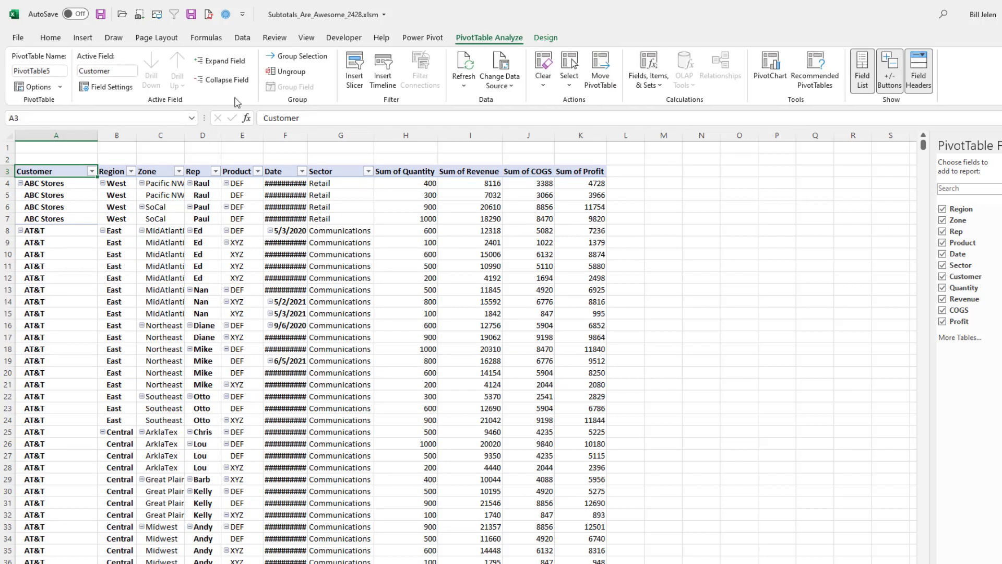
{"action": "left_click", "coordinate": [105, 87]}
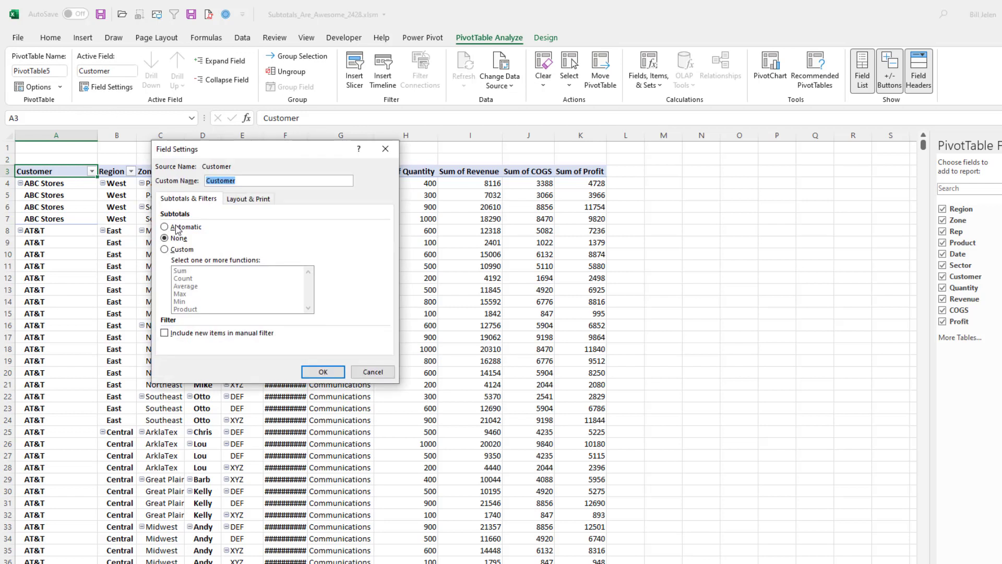
{"action": "left_click", "coordinate": [176, 227]}
{"action": "left_click", "coordinate": [318, 372]}
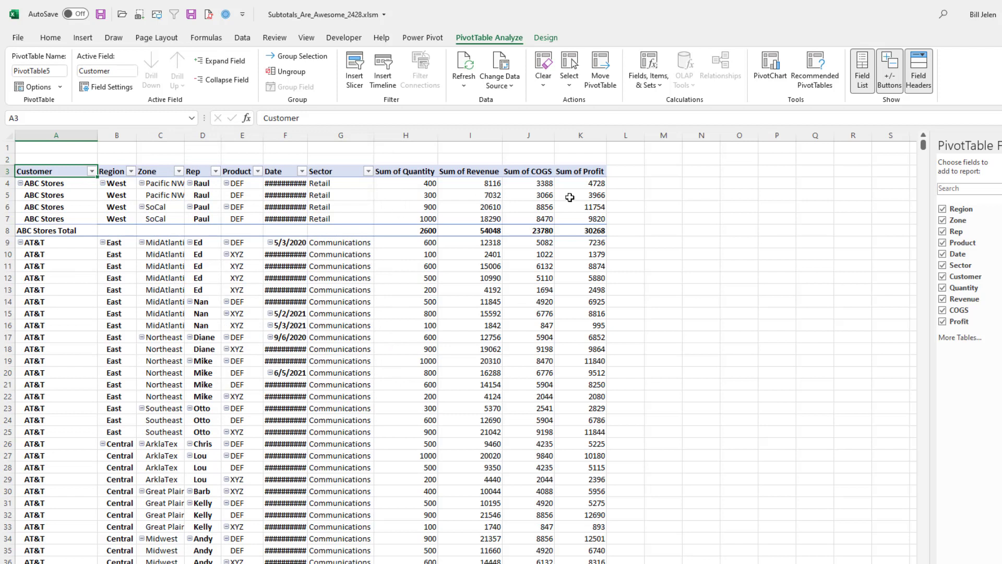
{"action": "double_click", "coordinate": [308, 134]}
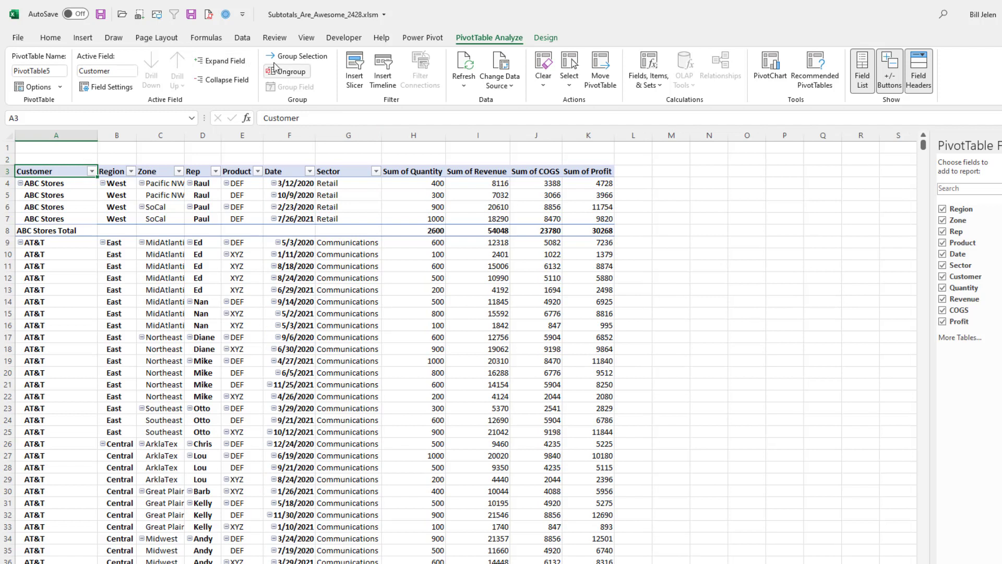
{"action": "left_click", "coordinate": [225, 82]}
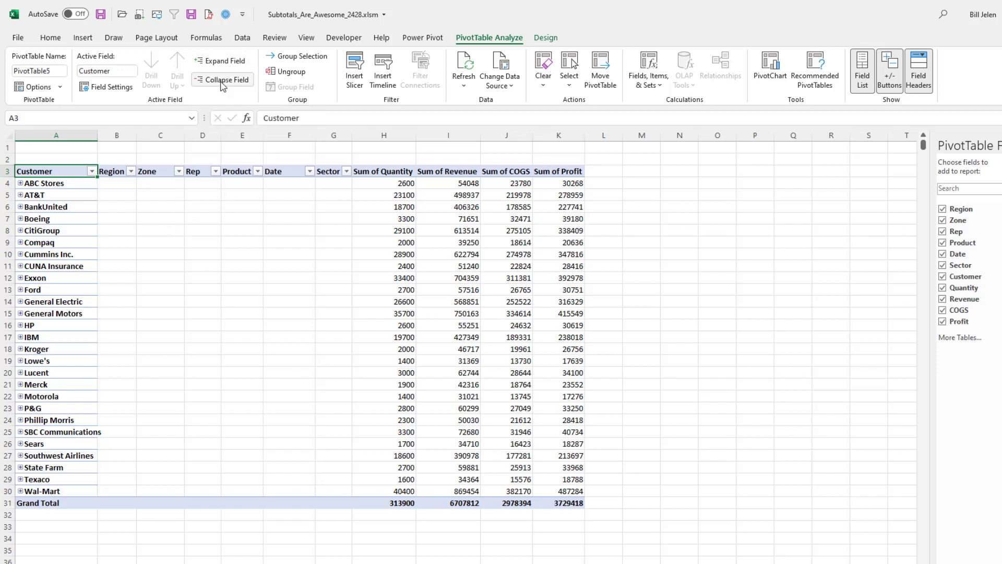
{"action": "left_click", "coordinate": [222, 61]}
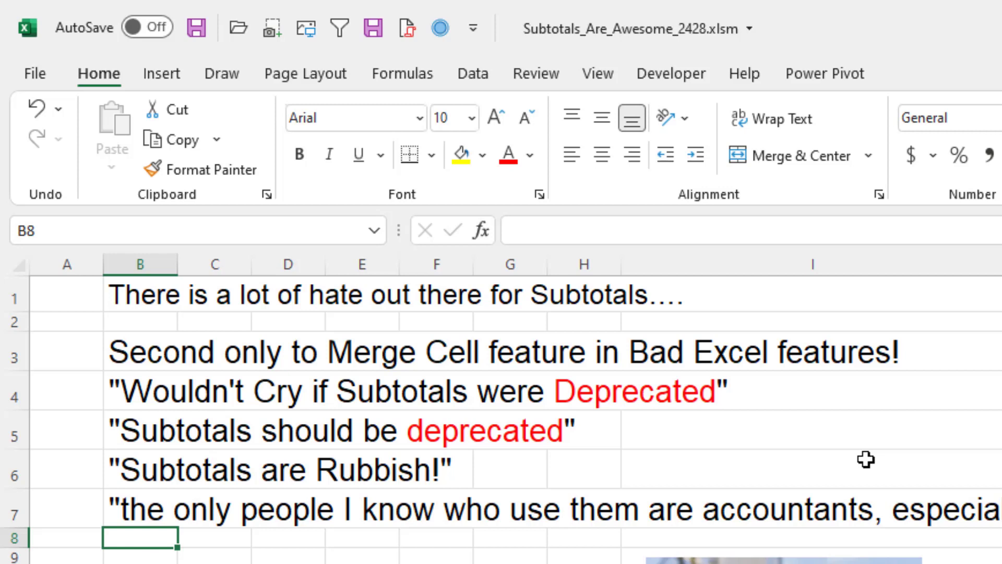
Show the Data tab to reveal the Outline group commands.
{"action": "left_click", "coordinate": [487, 69]}
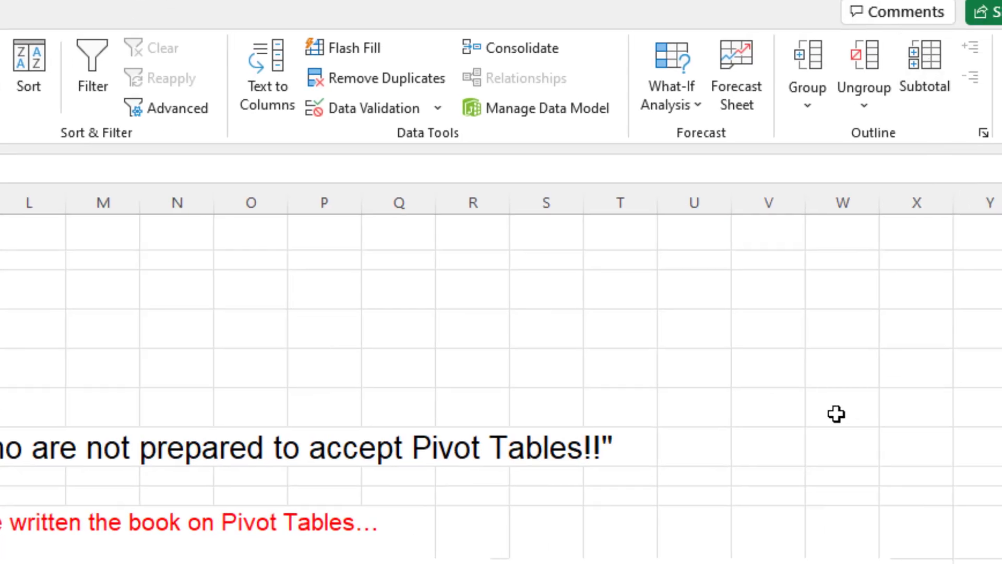